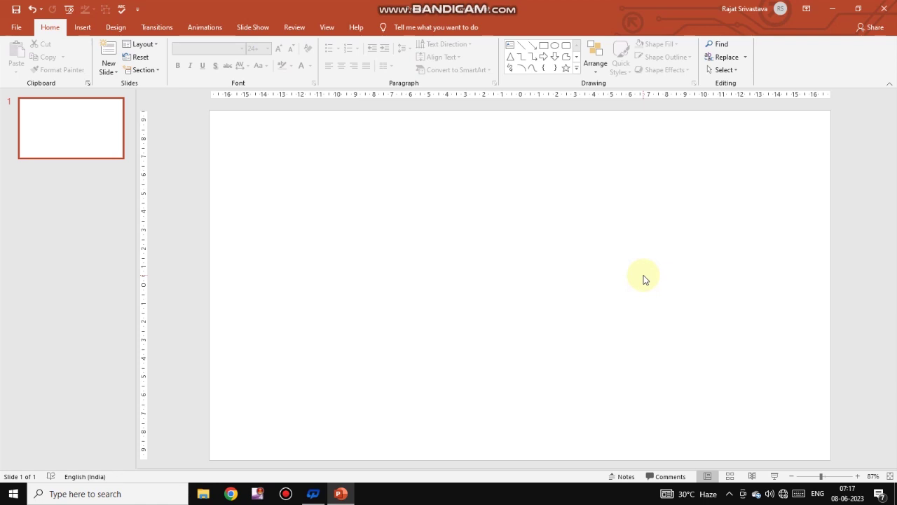
Draw a tall blue rectangle near the slide's left edge.
click(81, 29)
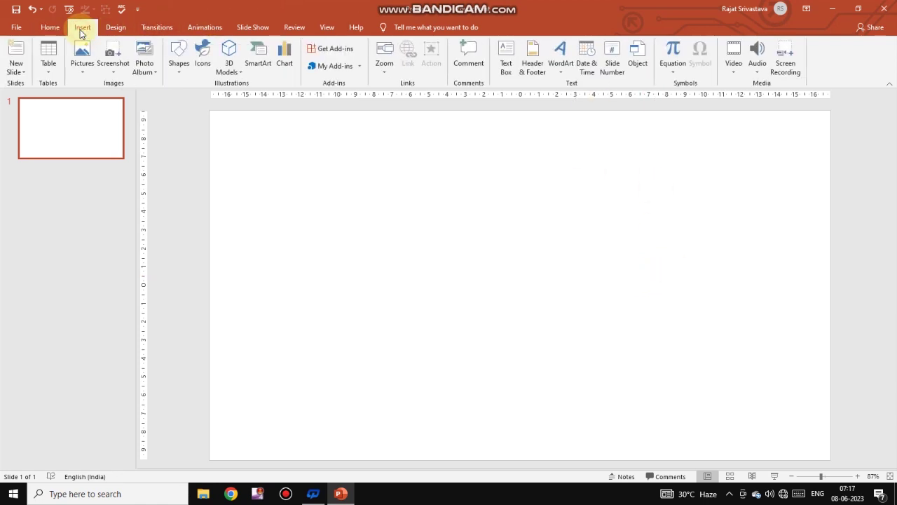
right_click(176, 73)
click(176, 74)
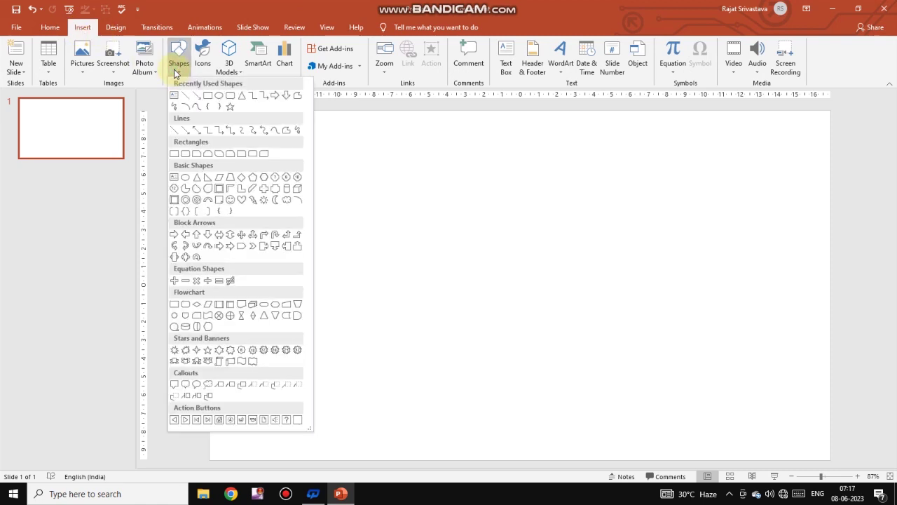
click(208, 96)
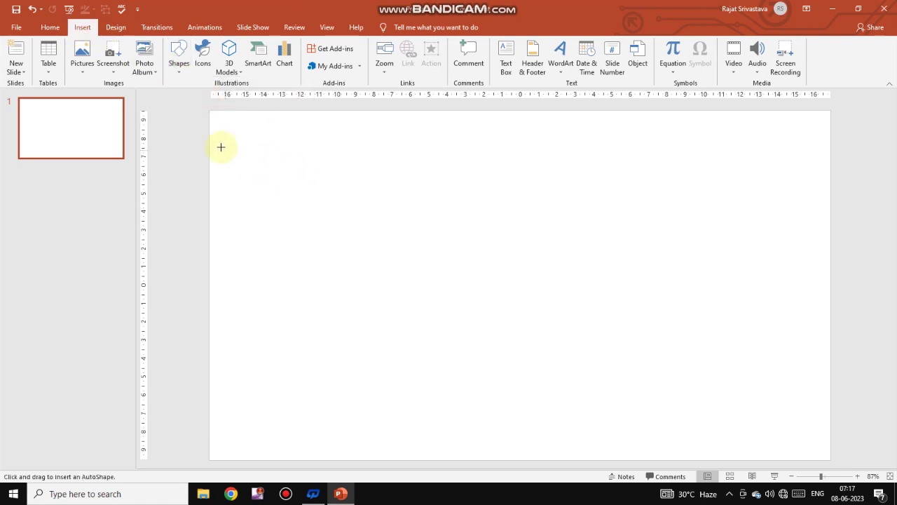
drag(220, 131, 368, 419)
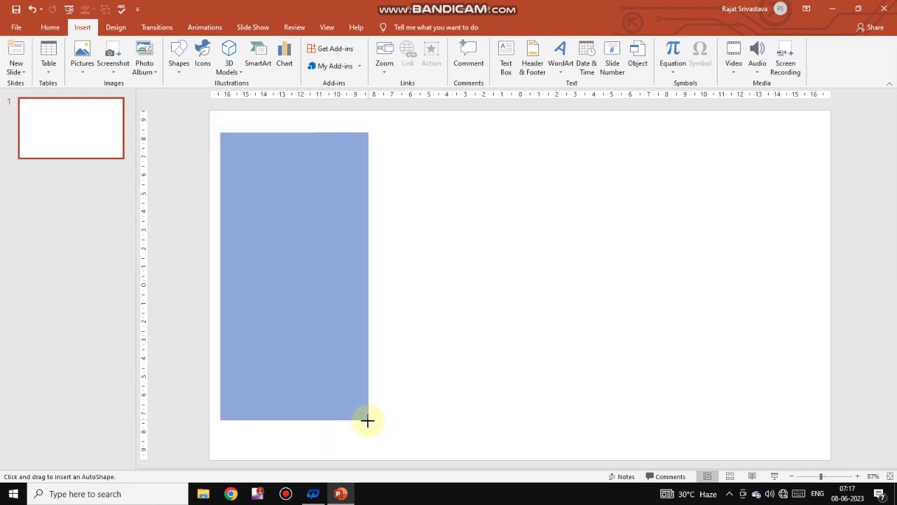
drag(369, 425, 358, 386)
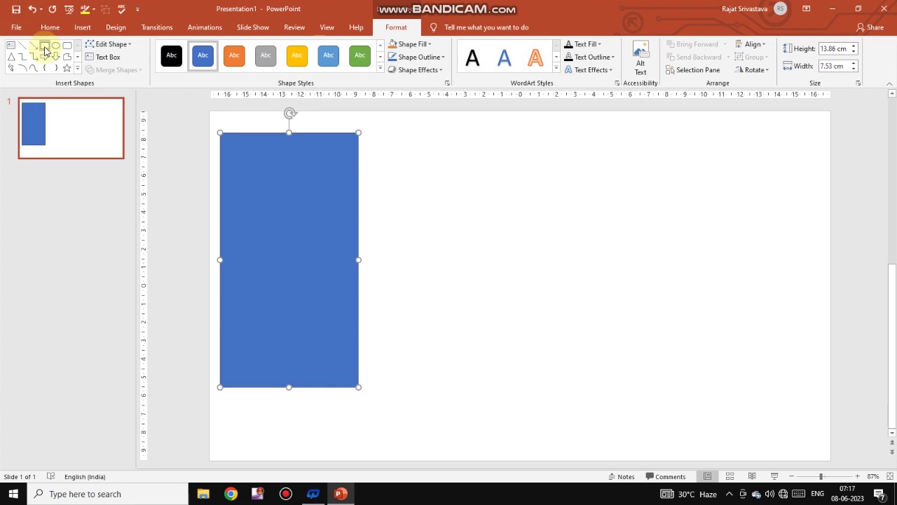
Add three more rectangles staggered at different heights across the slide, enlarging the rightmost one.
drag(386, 222, 515, 449)
drag(486, 407, 477, 407)
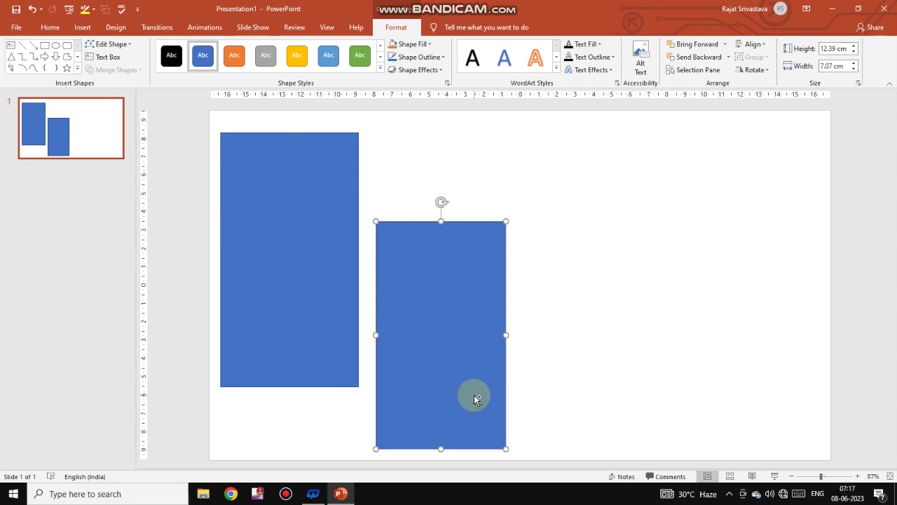
mouse_move(473, 397)
ctrl+mouse_down()
mouse_move(611, 279)
mouse_move(607, 262)
mouse_move(597, 264)
ctrl+mouse_up()
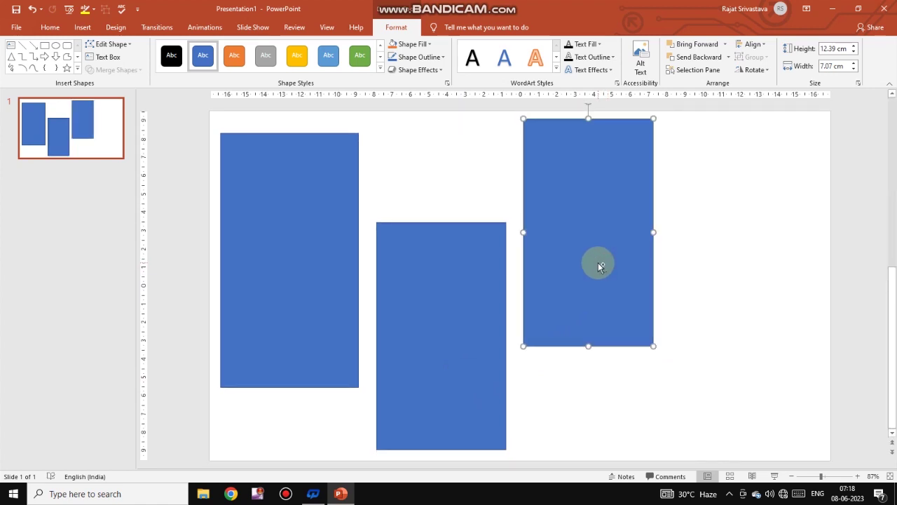
ctrl+drag(483, 308, 776, 260)
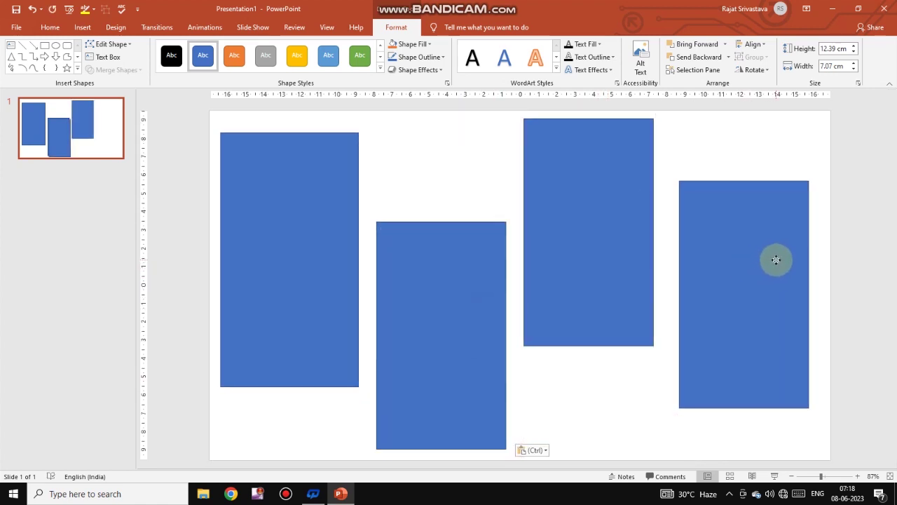
drag(806, 414, 825, 454)
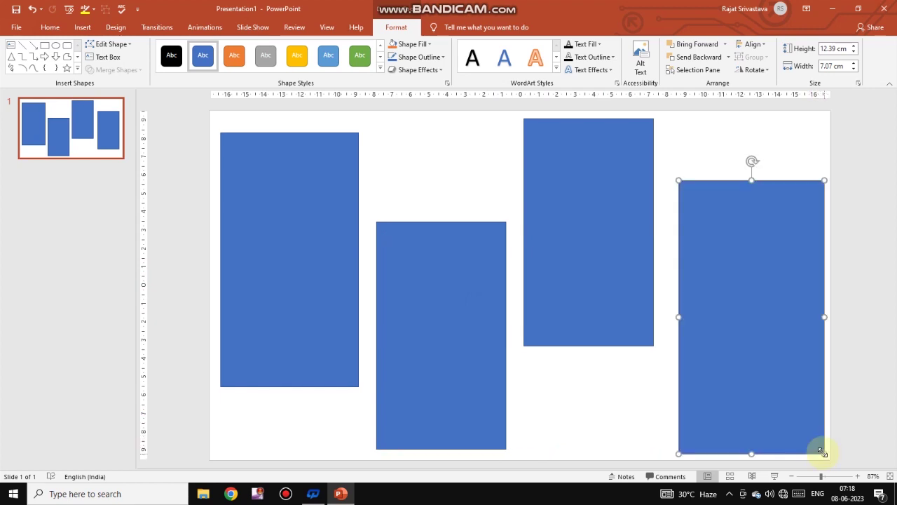
drag(680, 319, 671, 317)
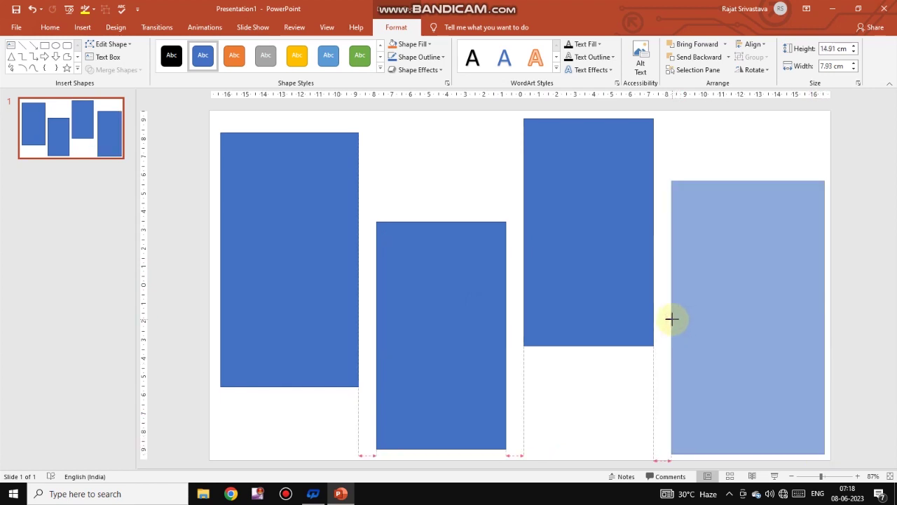
drag(607, 294, 611, 295)
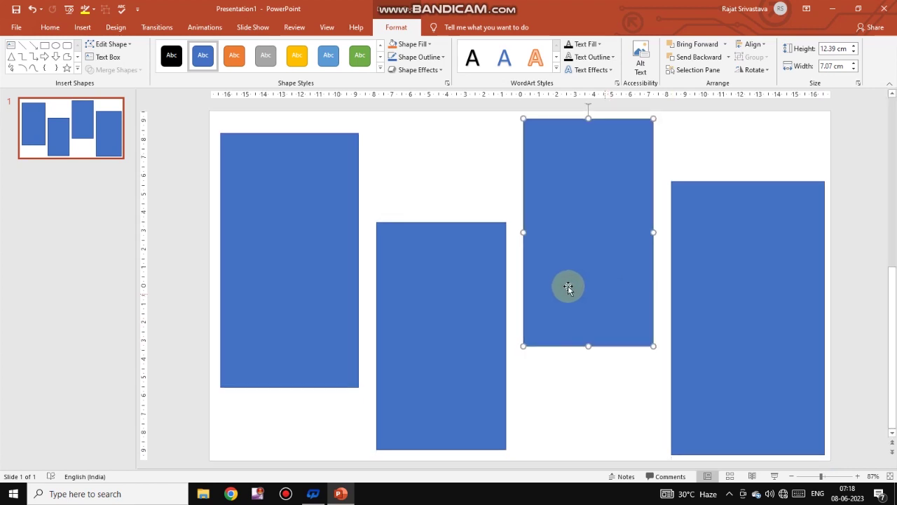
click(320, 200)
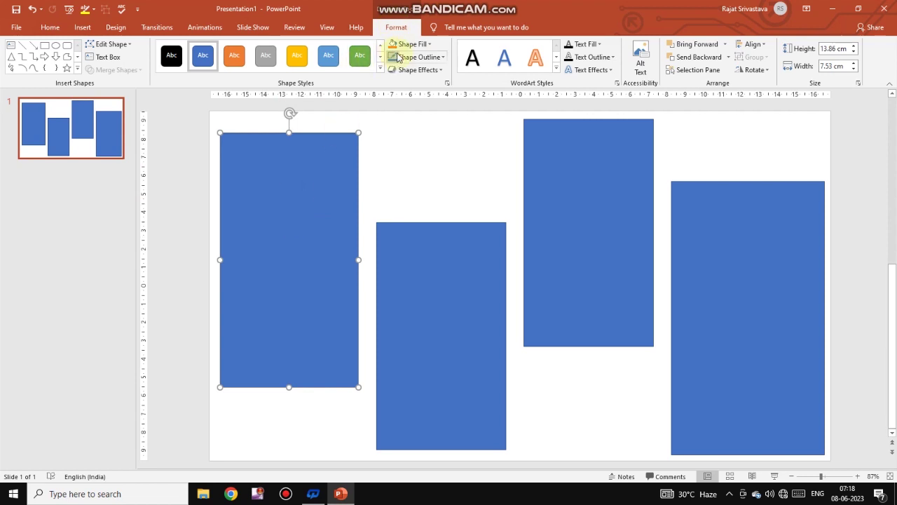
Fill the leftmost rectangle with the brain-storming picture from the Downloads folder.
right_click(404, 47)
click(397, 46)
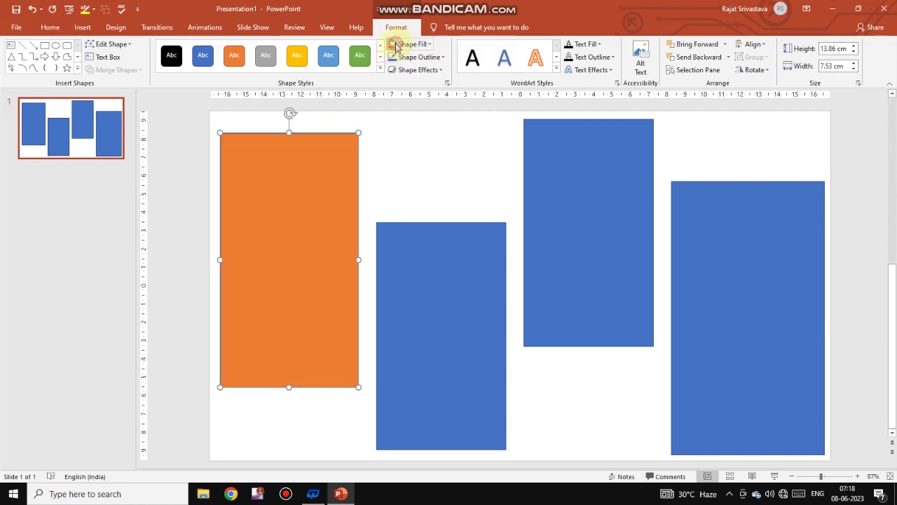
click(412, 45)
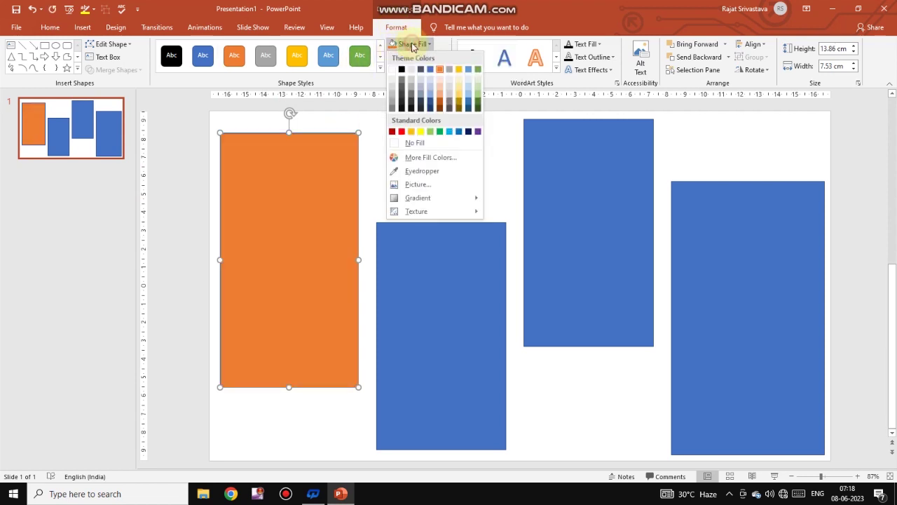
click(416, 185)
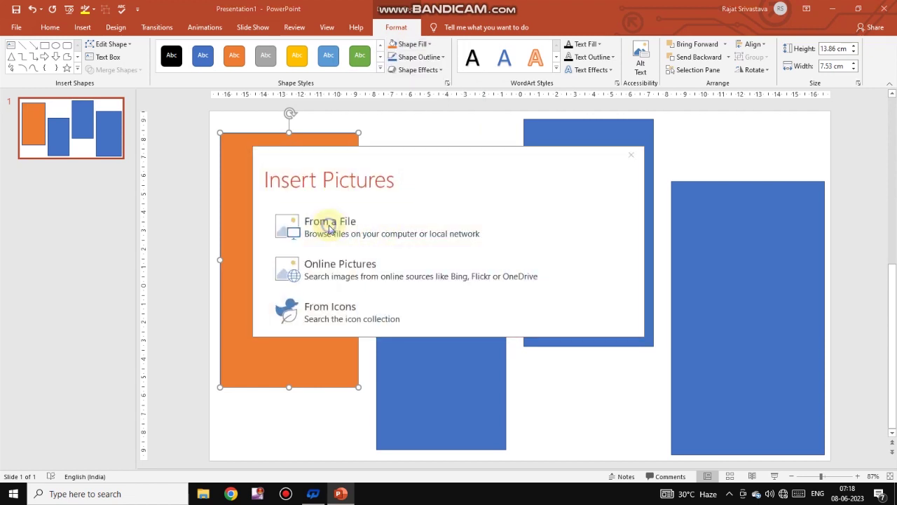
click(330, 229)
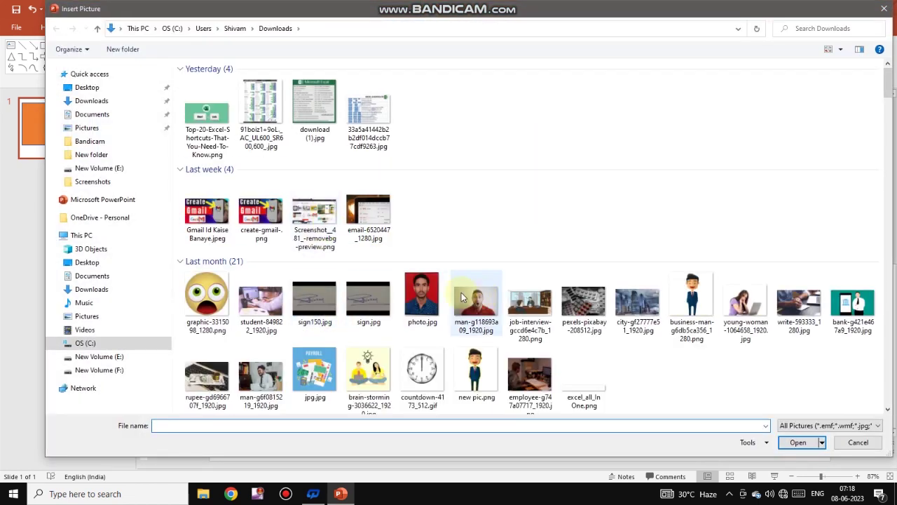
scroll(662, 281, down, 3)
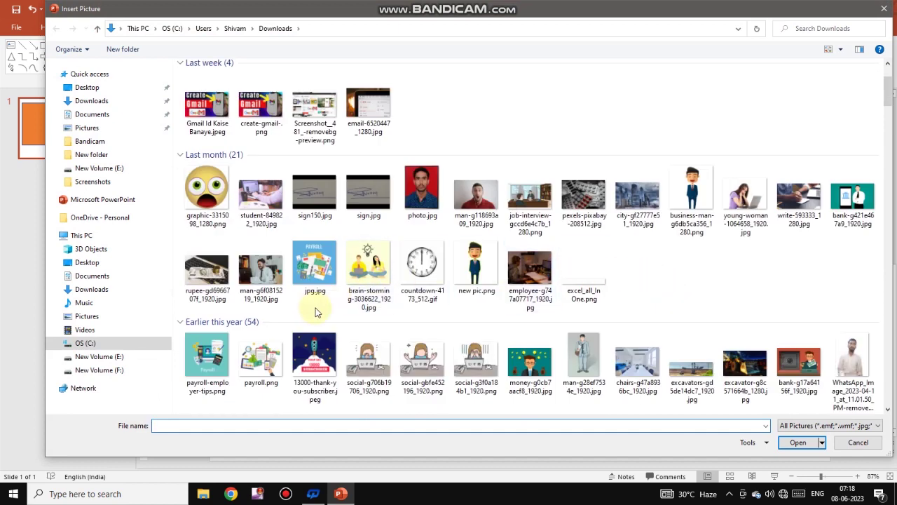
scroll(295, 209, down, 5)
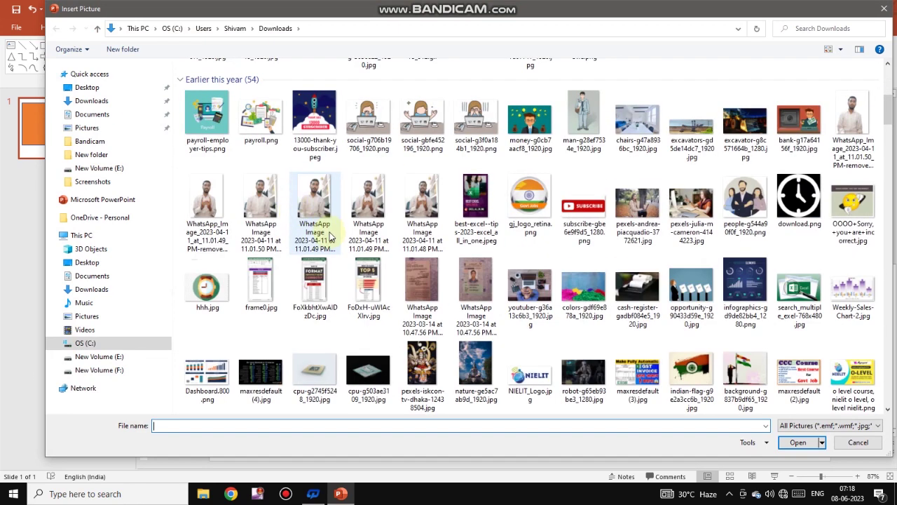
scroll(329, 233, up, 3)
double_click(374, 159)
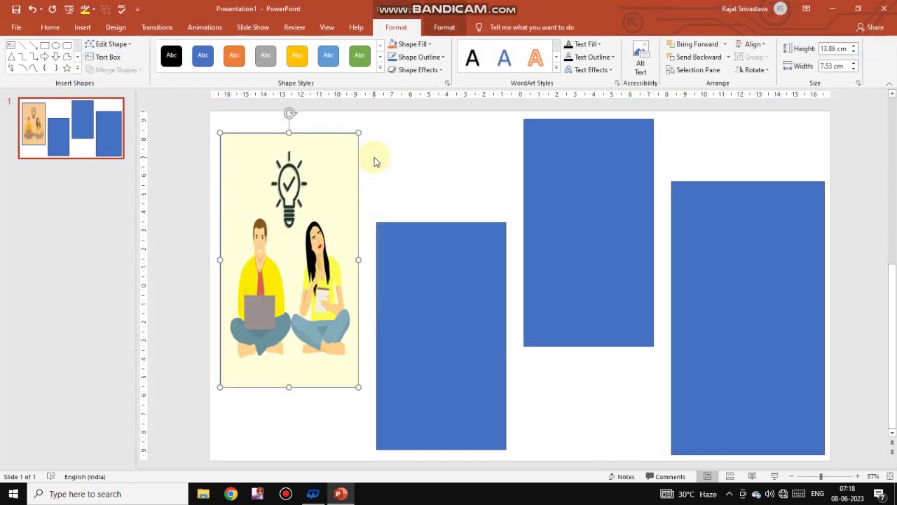
click(435, 321)
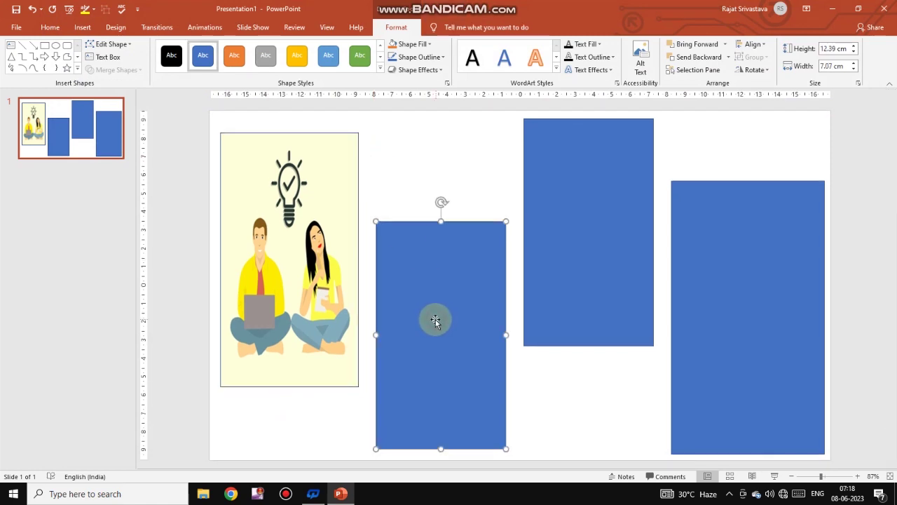
Fill the second rectangle with the photo of a laptop showing spreadsheet charts.
click(423, 44)
click(418, 183)
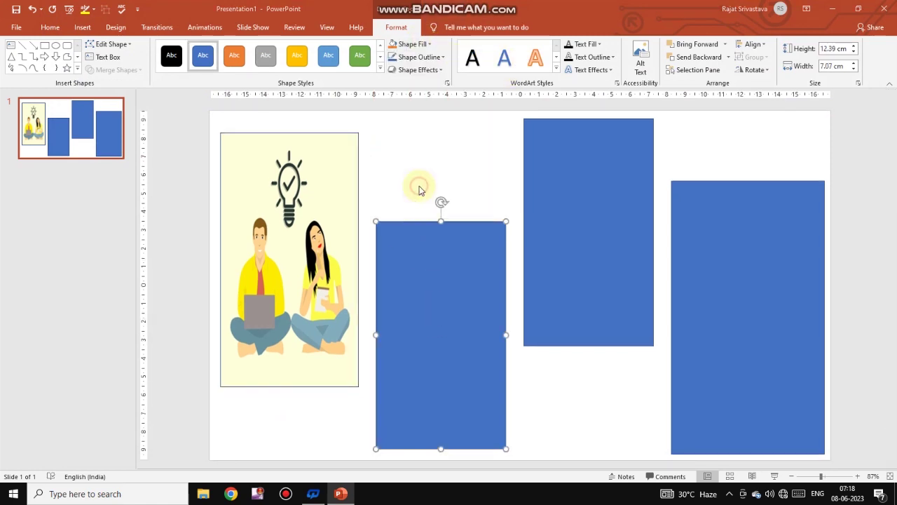
click(406, 234)
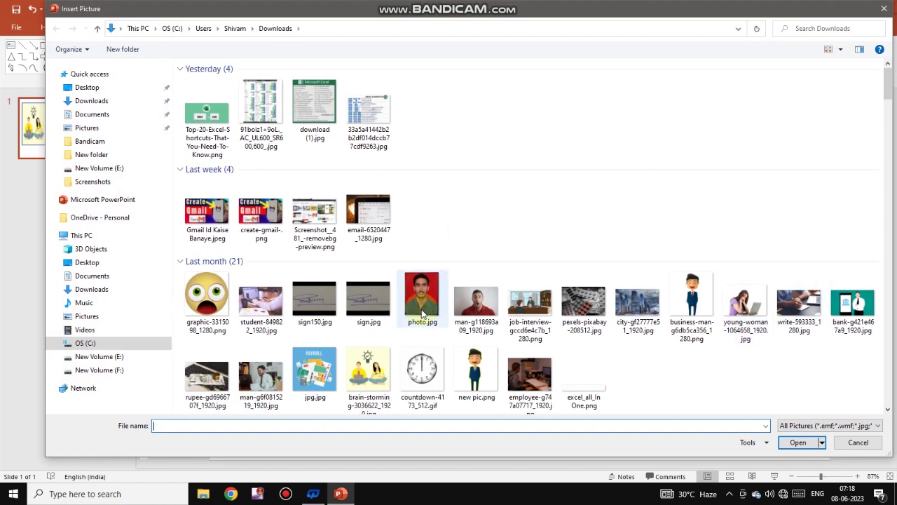
scroll(422, 314, down, 5)
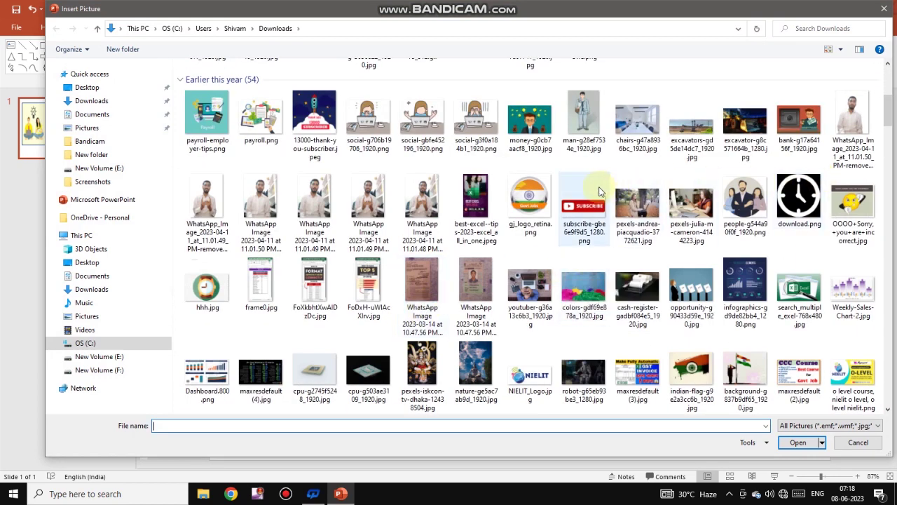
scroll(426, 283, down, 3)
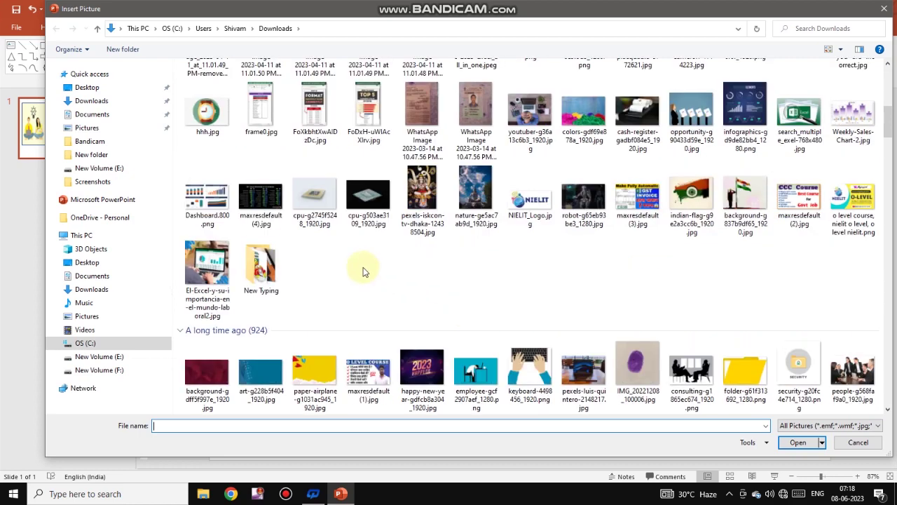
double_click(203, 263)
click(588, 255)
Fill the third rectangle with the monitor desk photo.
click(412, 43)
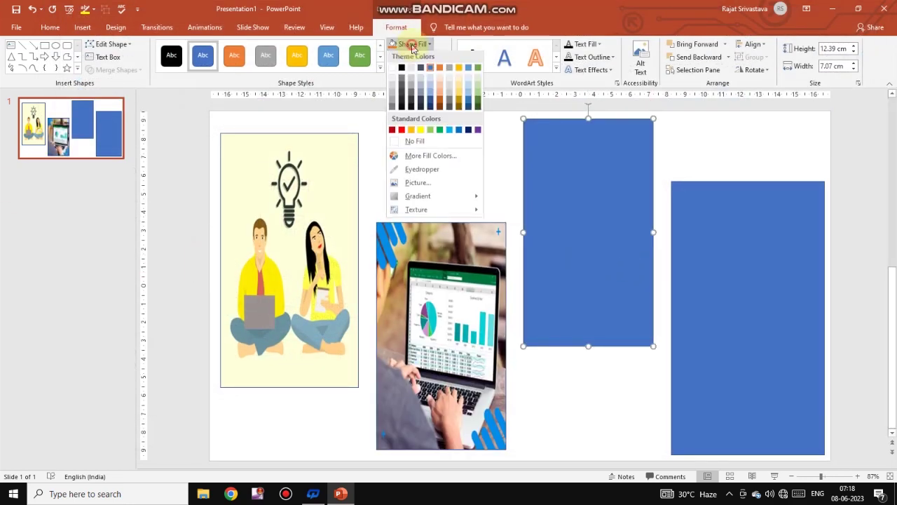
click(436, 188)
click(384, 232)
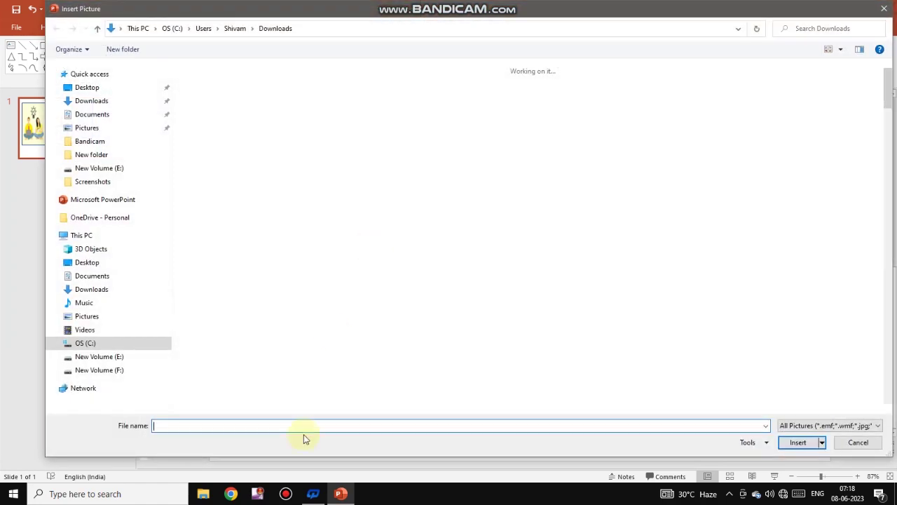
scroll(497, 277, down, 5)
scroll(495, 281, down, 3)
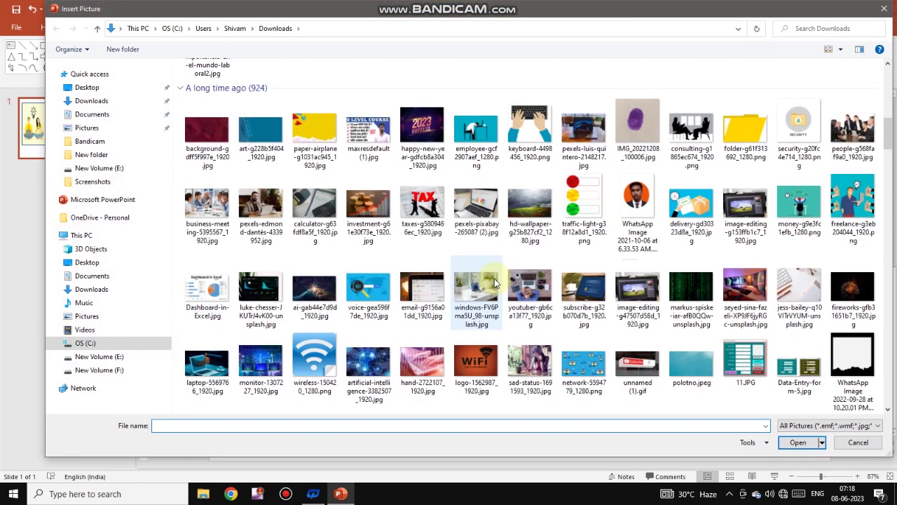
double_click(739, 279)
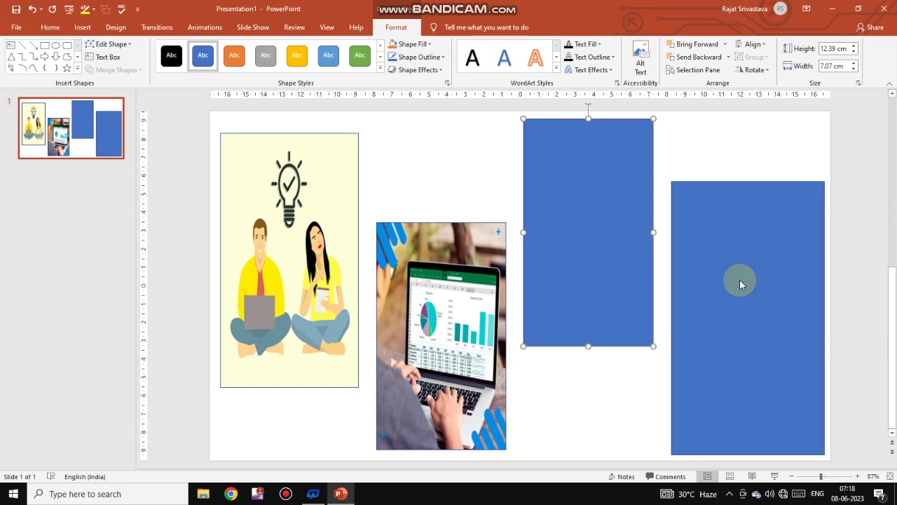
click(733, 296)
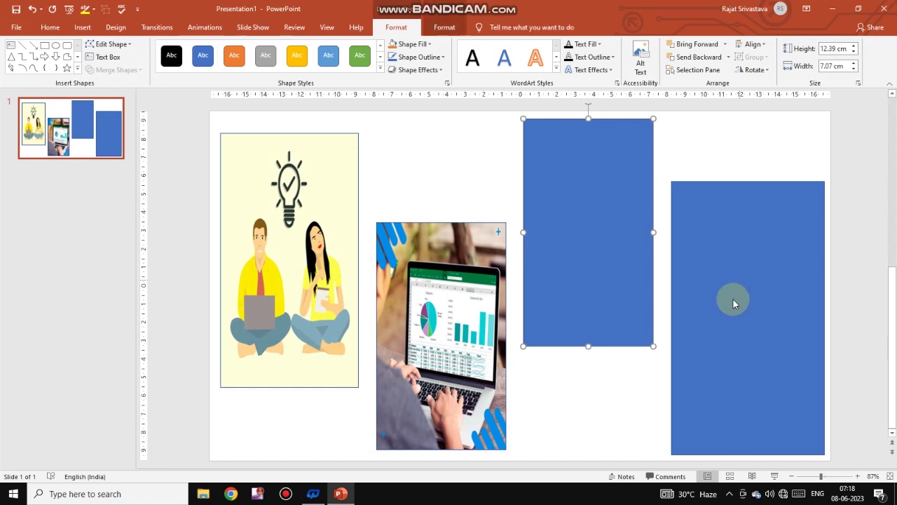
Fill the rightmost rectangle with download.jpg, the Data Entry Services picture.
click(412, 45)
click(426, 188)
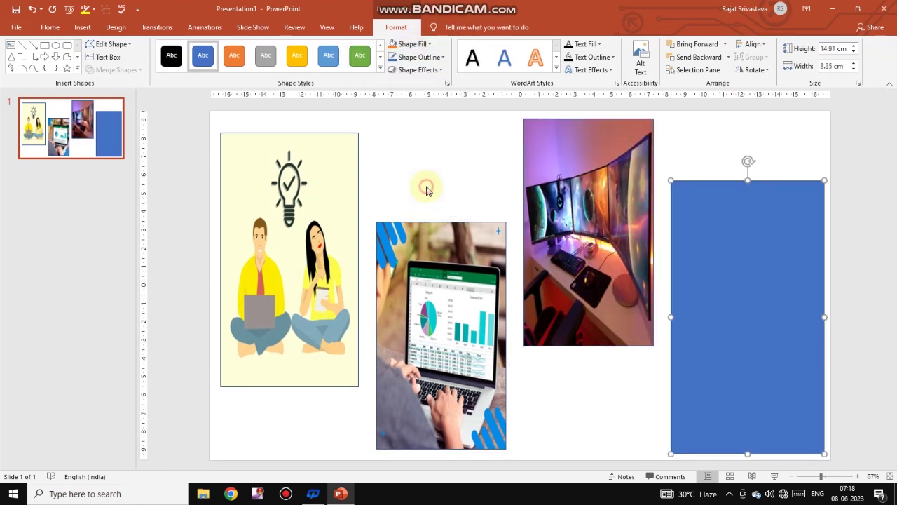
click(402, 225)
scroll(554, 289, down, 5)
scroll(550, 284, down, 4)
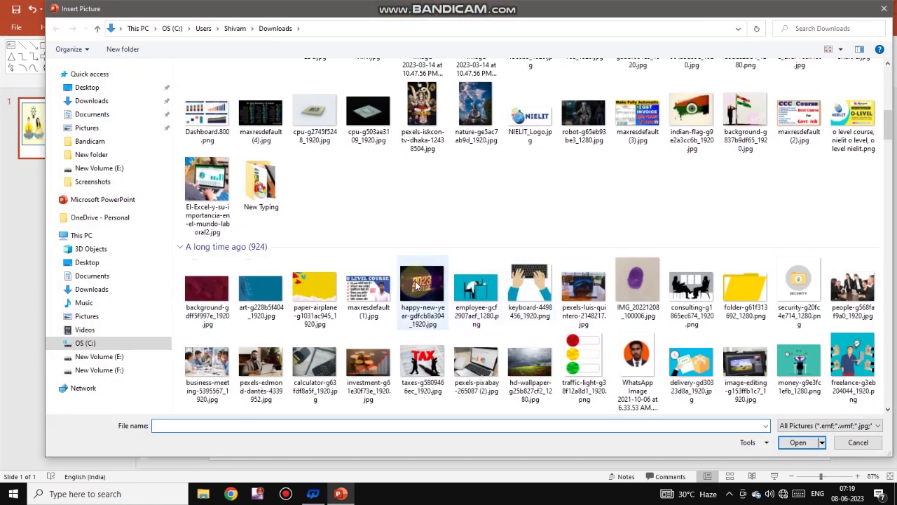
scroll(518, 308, down, 3)
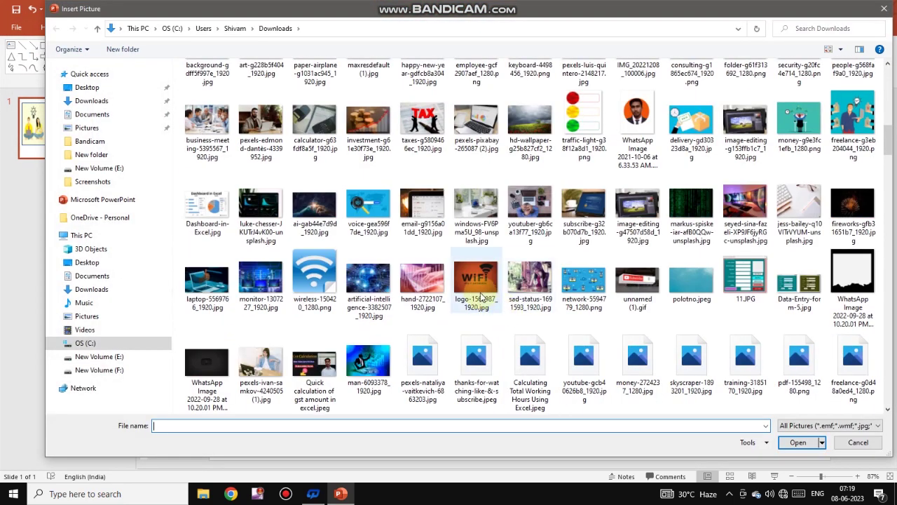
scroll(457, 288, down, 3)
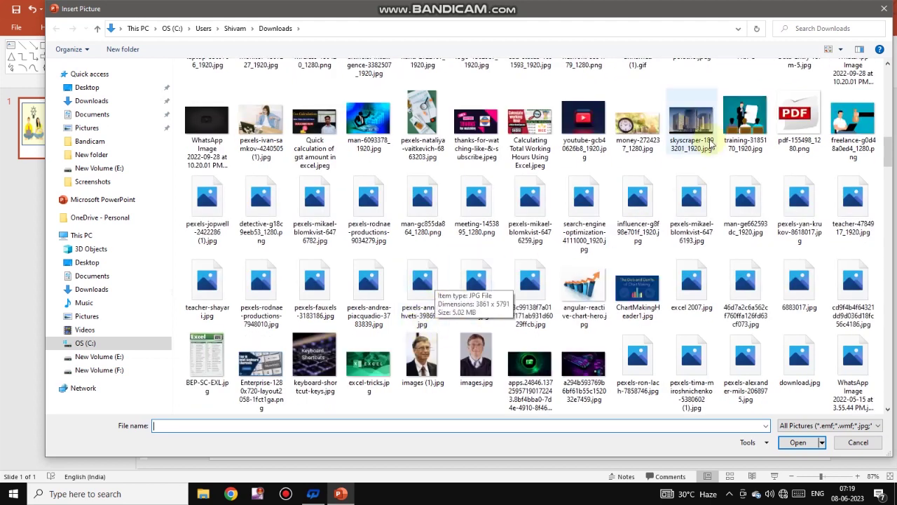
scroll(576, 200, down, 3)
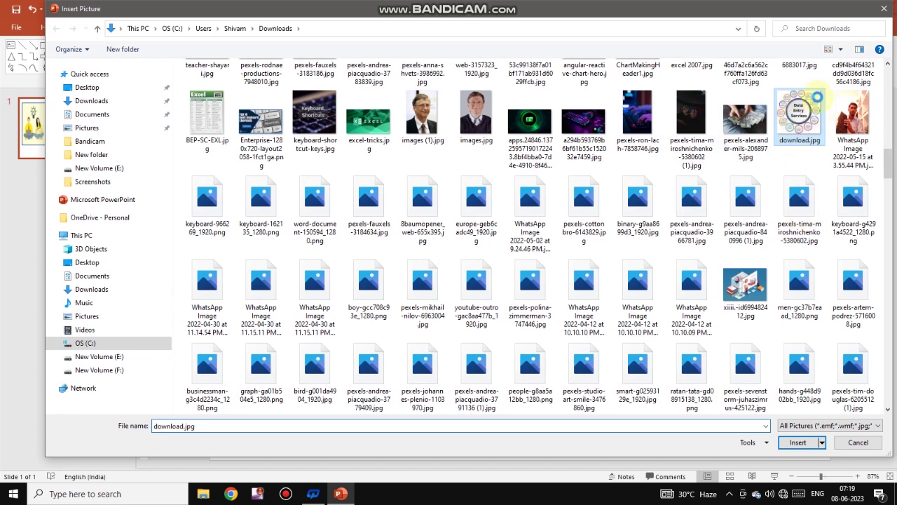
click(797, 442)
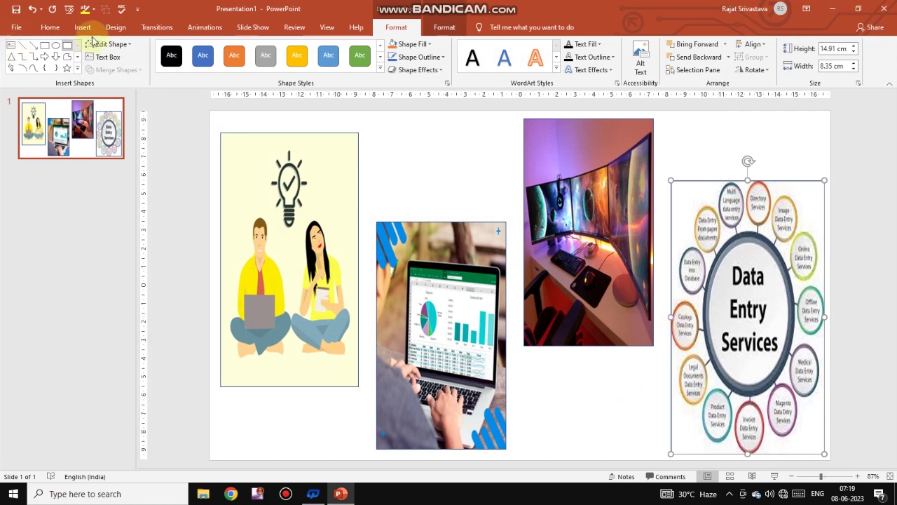
Apply a theme's purple variant, duplicate the slide, and lower the first picture on slide 2.
click(115, 28)
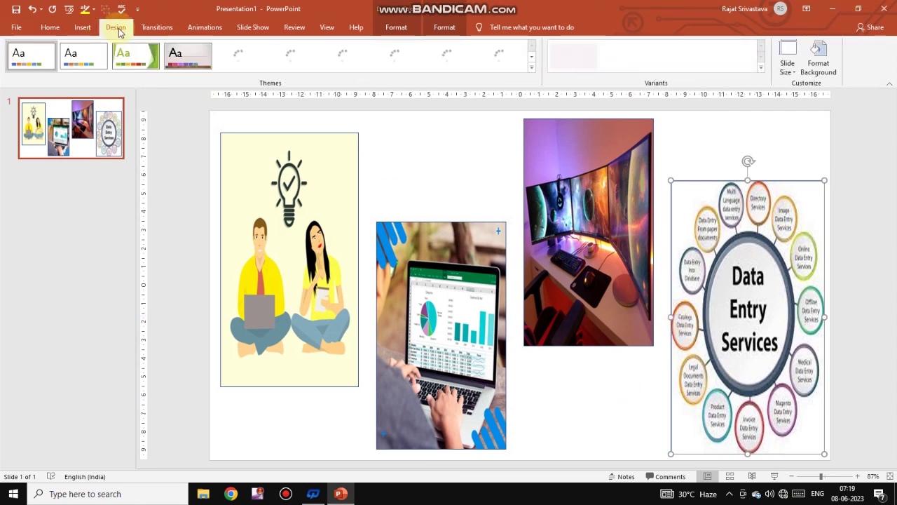
click(531, 70)
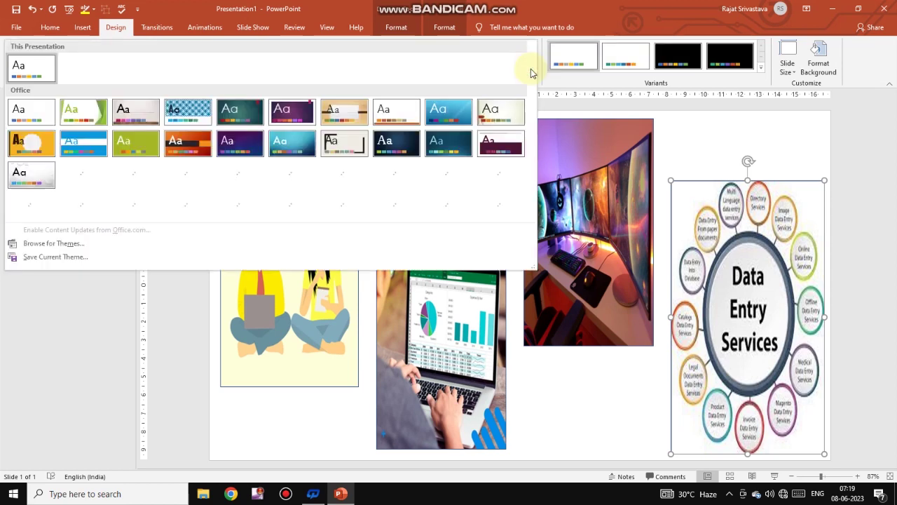
click(446, 145)
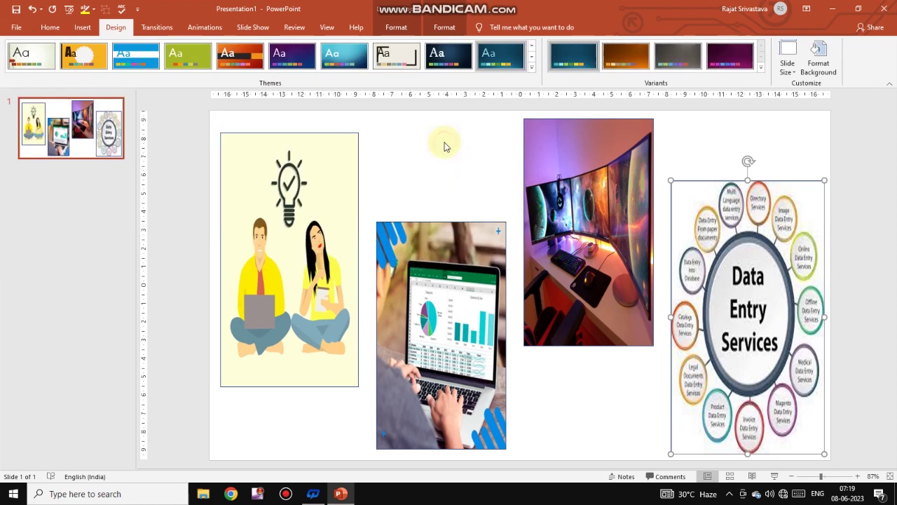
click(727, 60)
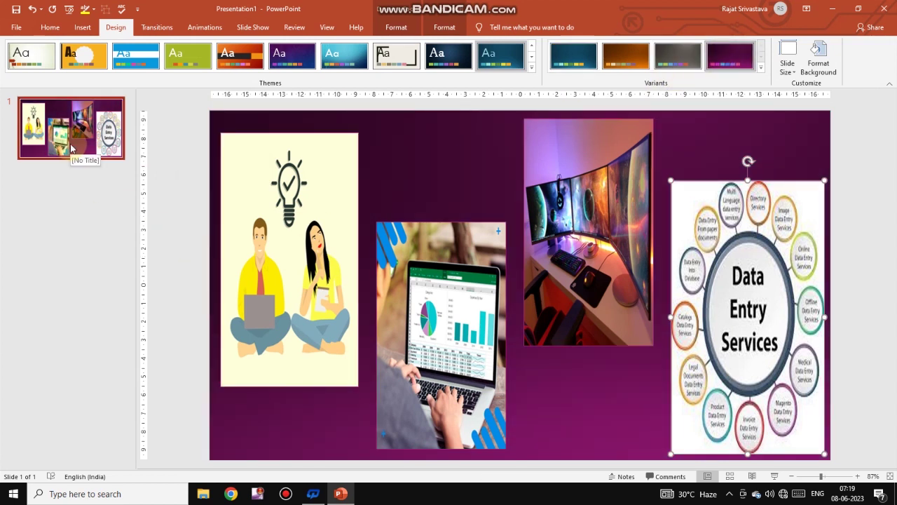
key(ctrl+d)
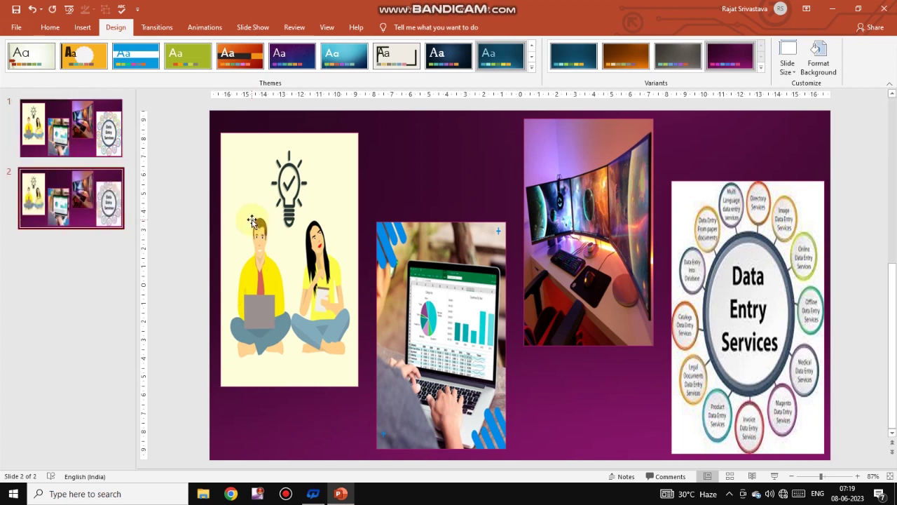
mouse_move(299, 231)
mouse_down()
mouse_move(405, 289)
mouse_move(414, 208)
mouse_up()
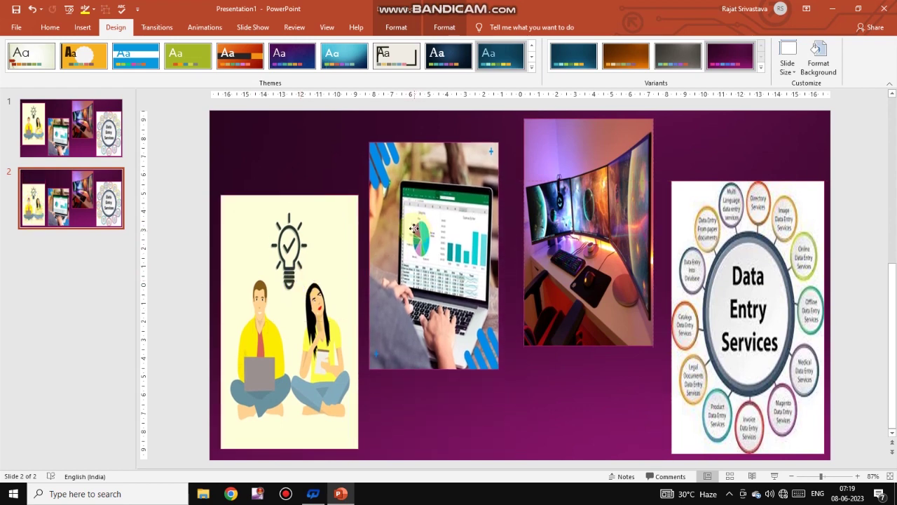
Lower the monitor picture and raise the Data Entry picture on slide 2, then duplicate it.
drag(602, 222, 598, 326)
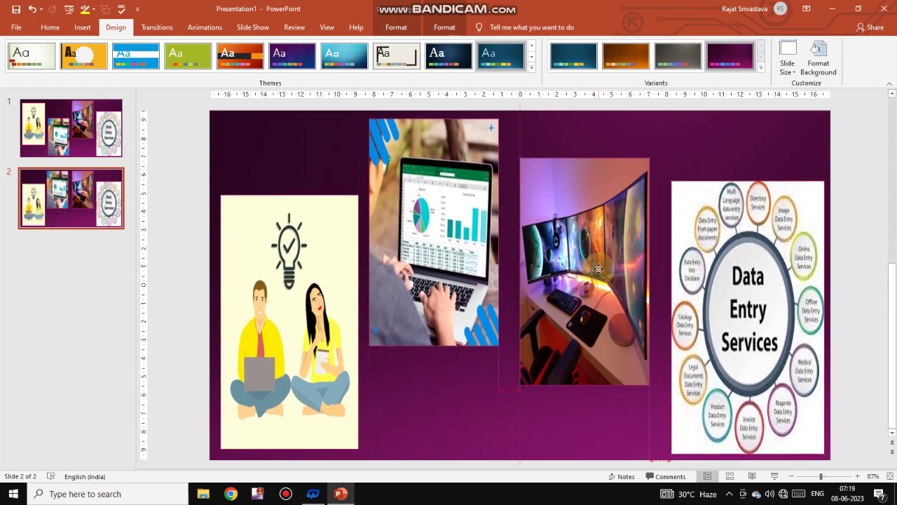
drag(756, 313, 751, 252)
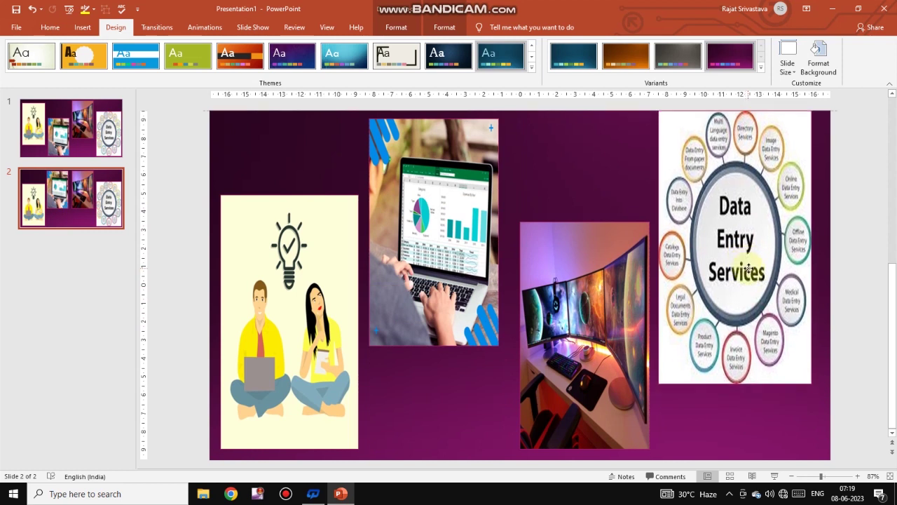
click(99, 225)
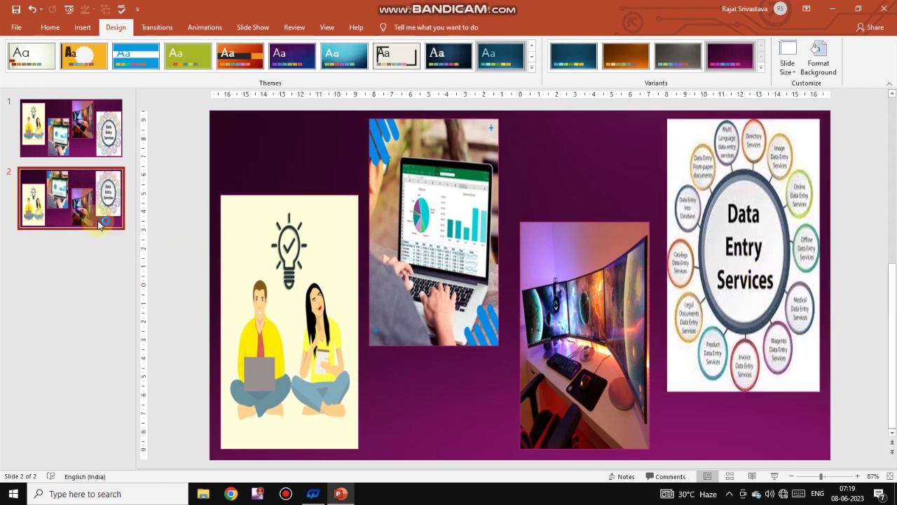
key(ctrl+d)
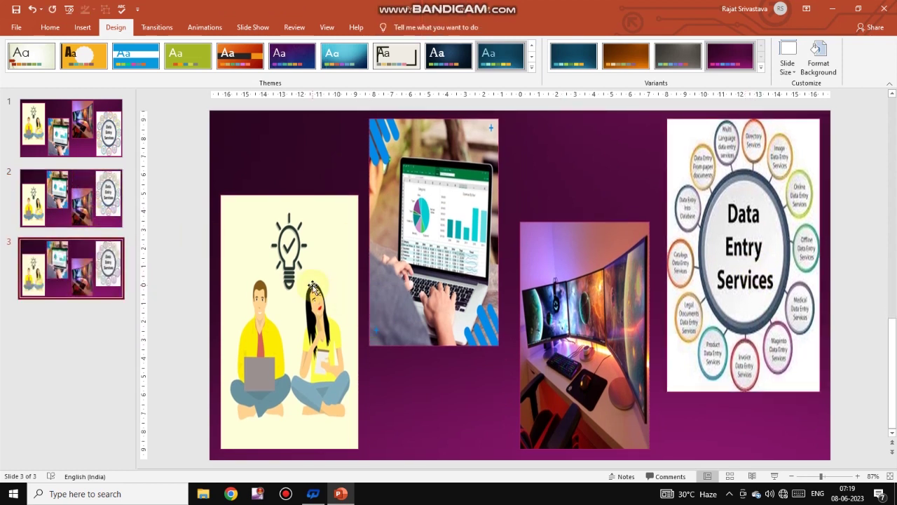
Shuffle the four pictures' heights on slide 3 and duplicate it as slide 4.
drag(303, 324, 298, 246)
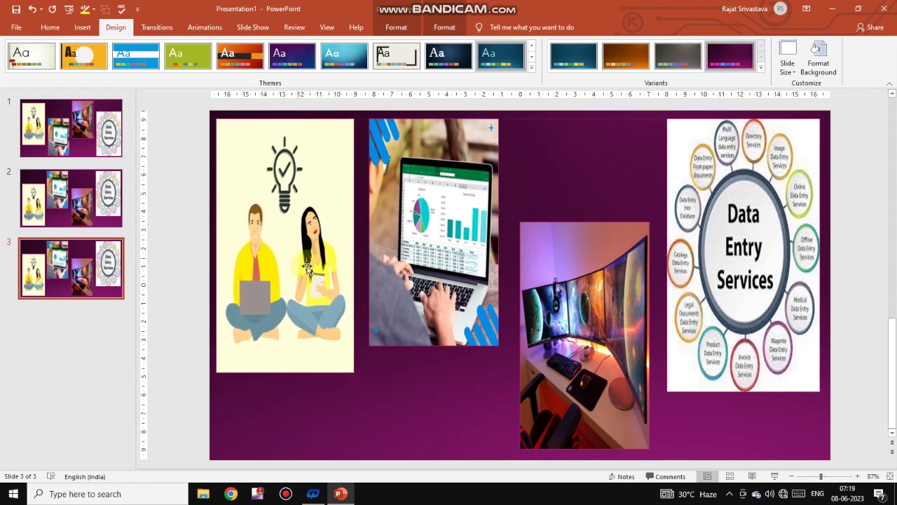
drag(456, 240, 452, 329)
drag(579, 291, 574, 195)
drag(760, 200, 761, 260)
click(66, 268)
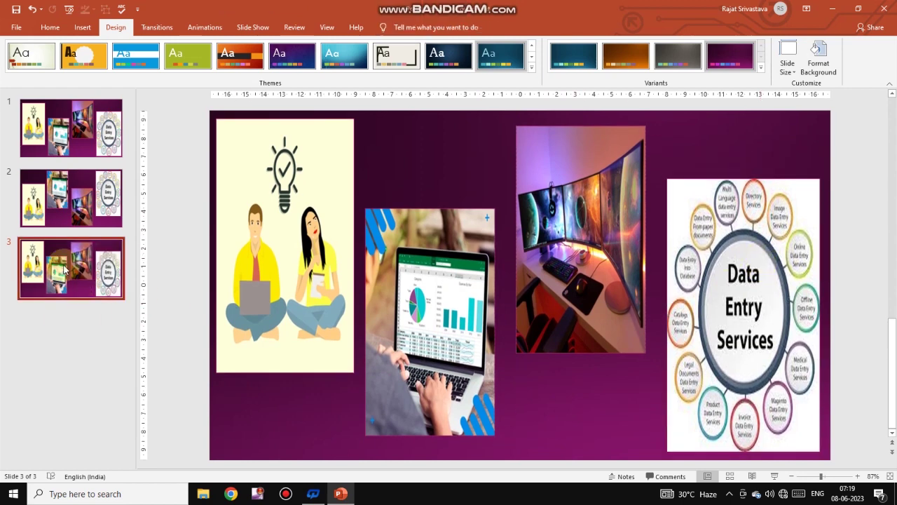
key(ctrl+d)
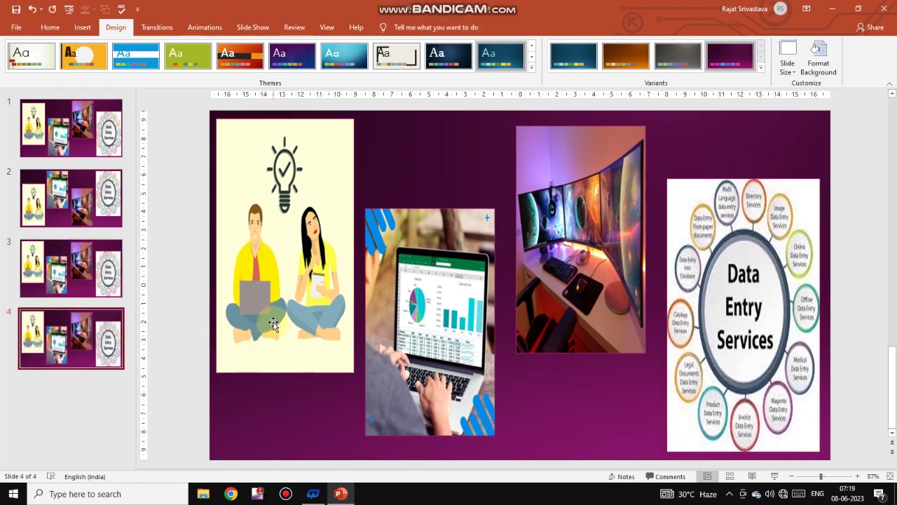
On slide 4, shrink the people and monitor pictures and enlarge the laptop and Data Entry pictures.
drag(273, 324, 277, 400)
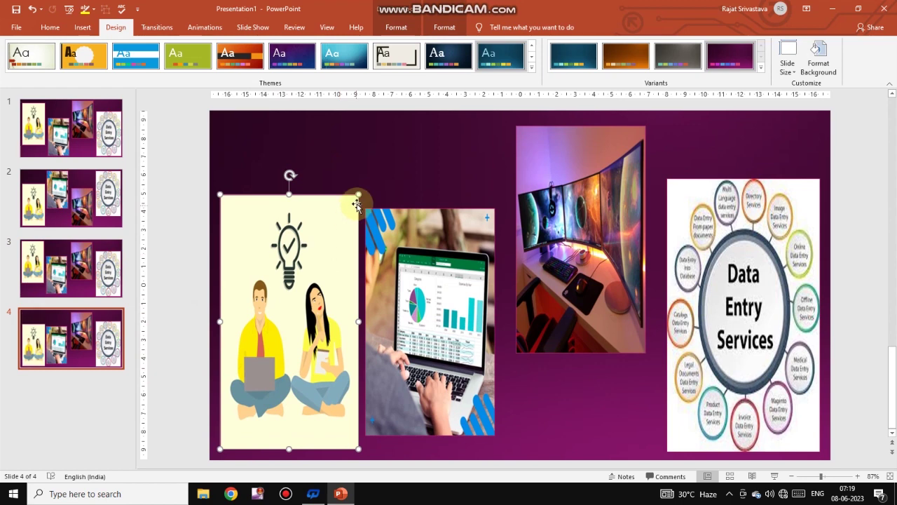
drag(358, 194, 304, 347)
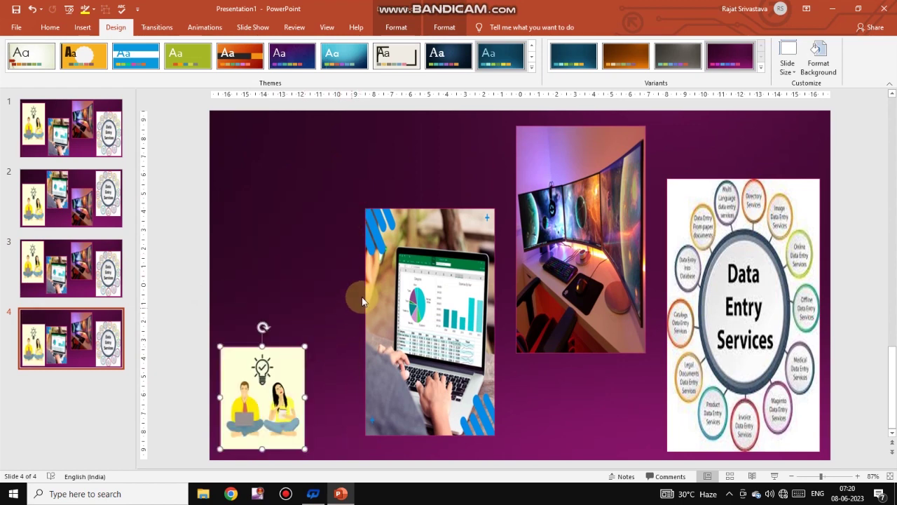
click(374, 278)
drag(364, 208, 311, 127)
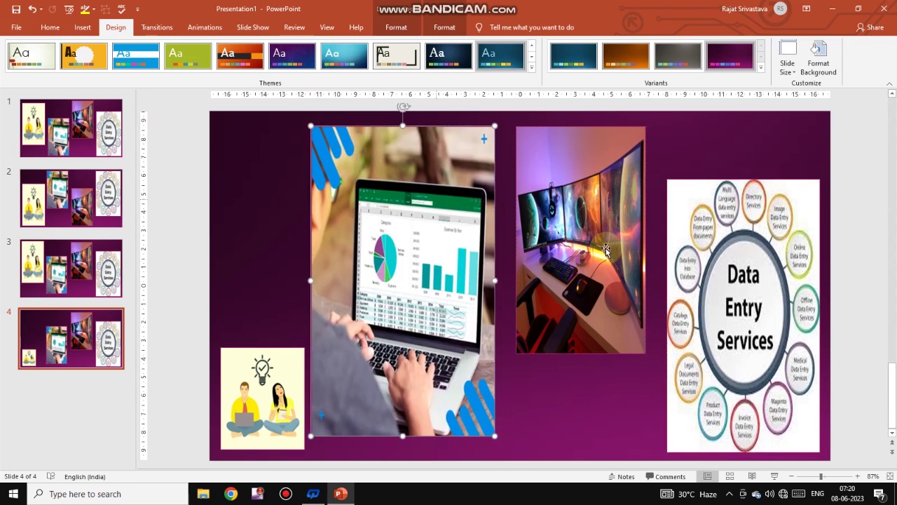
click(605, 250)
drag(645, 130, 604, 244)
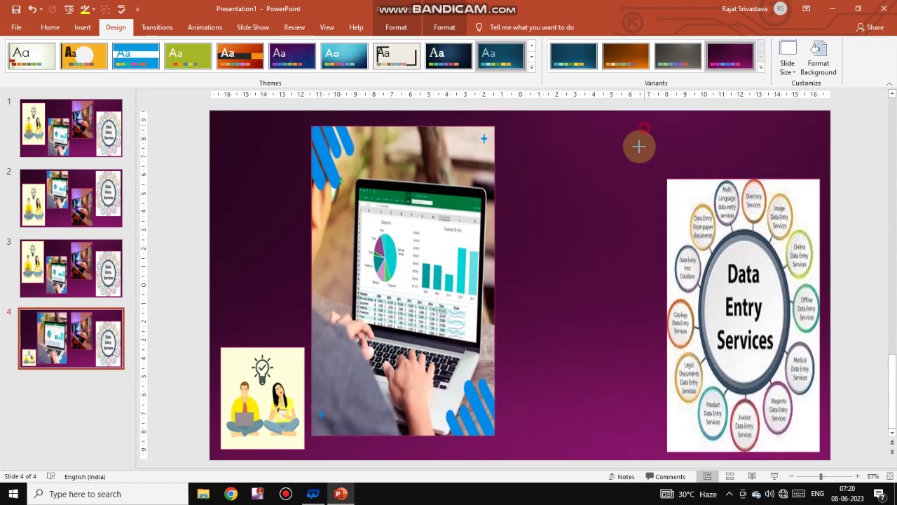
click(694, 246)
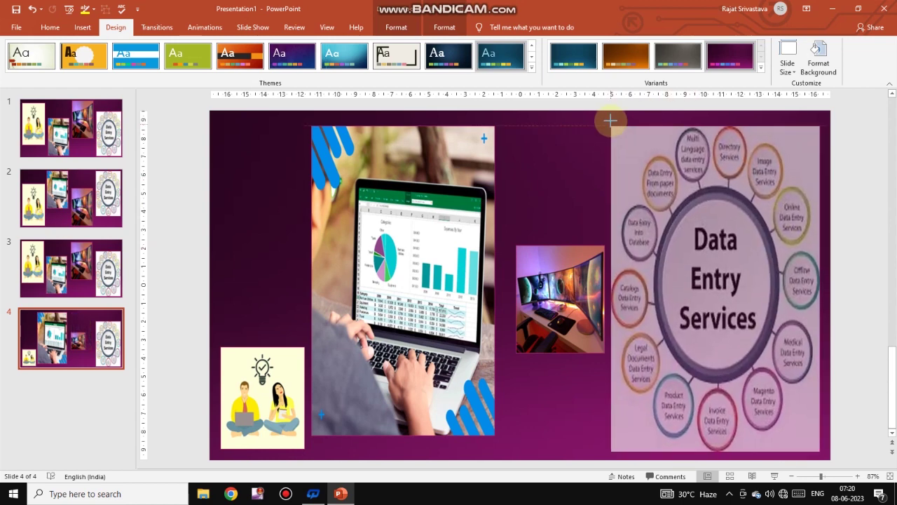
drag(669, 180, 610, 117)
Duplicate slide 4 as slide 5, shrinking the laptop photo and enlarging the people illustration.
click(70, 338)
key(ctrl+d)
click(419, 318)
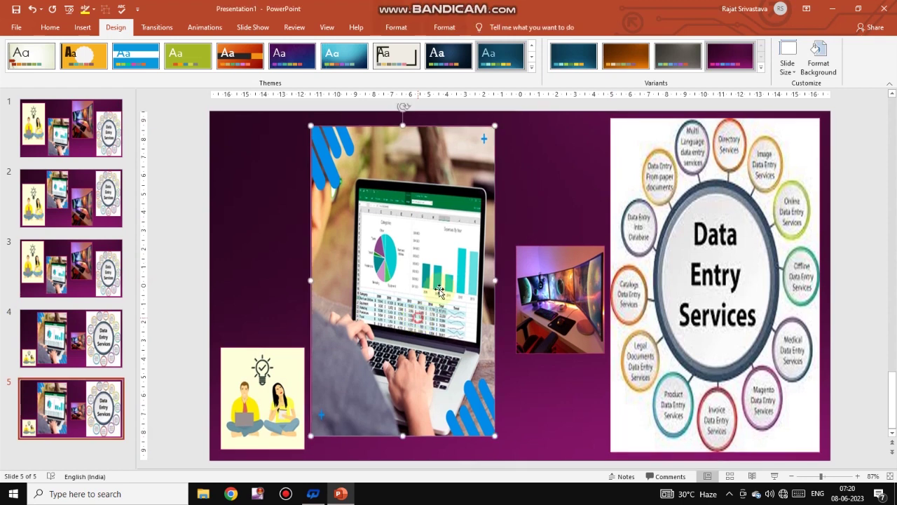
drag(495, 126, 429, 275)
drag(404, 327, 443, 324)
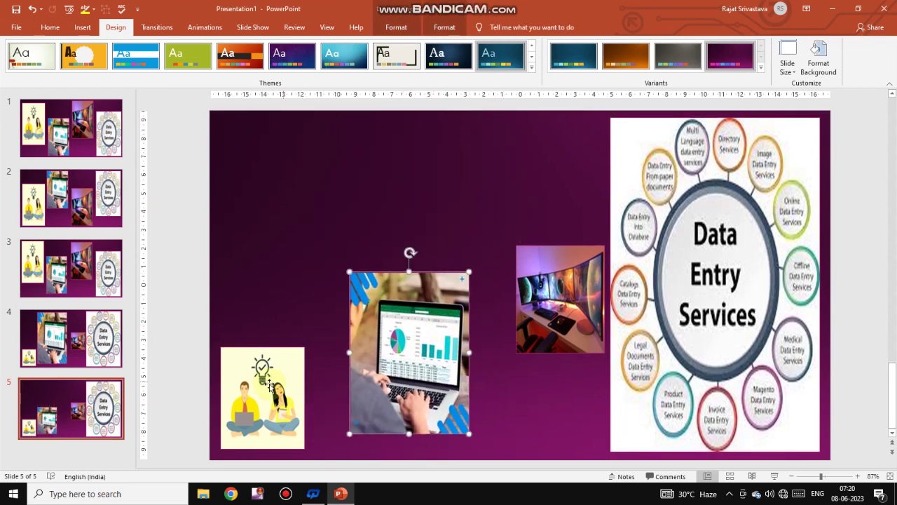
click(294, 379)
drag(400, 343, 423, 343)
click(280, 366)
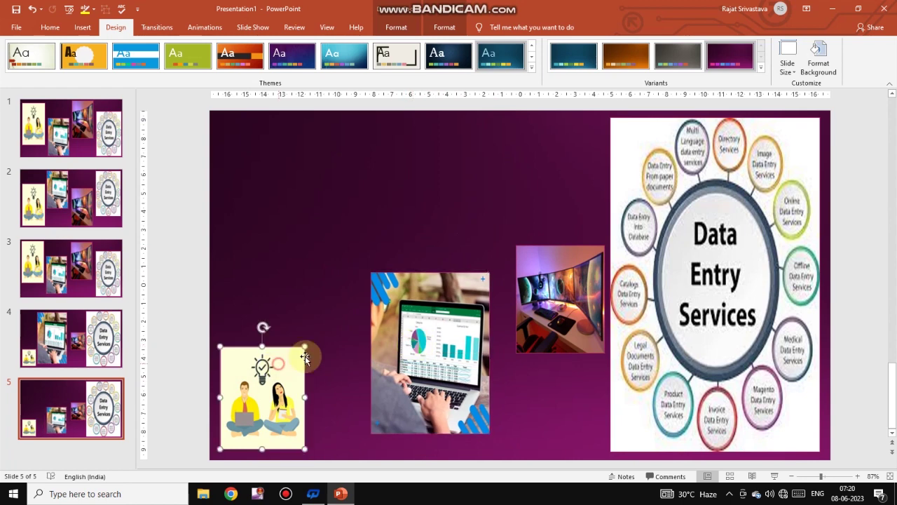
drag(309, 347, 369, 146)
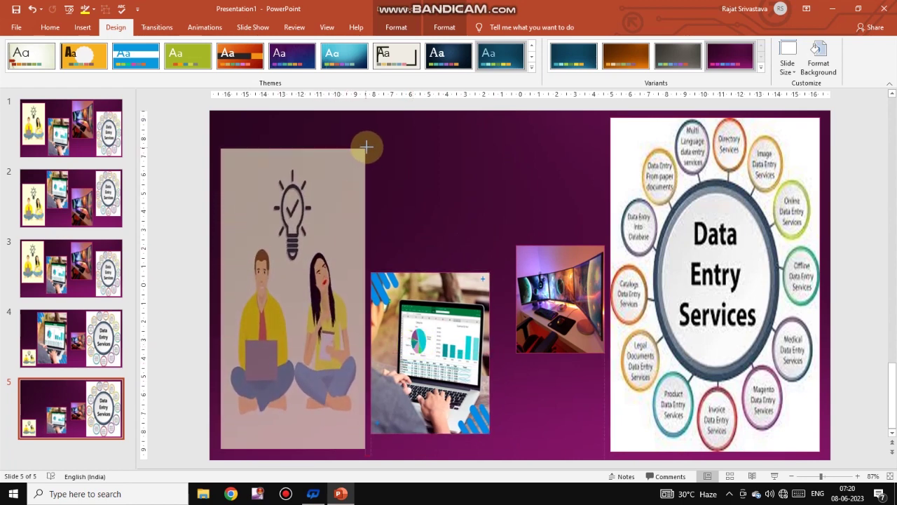
drag(368, 146, 355, 146)
drag(287, 120, 288, 176)
Shrink the Data Entry picture into the bottom-right corner and greatly enlarge the monitor photo.
click(691, 290)
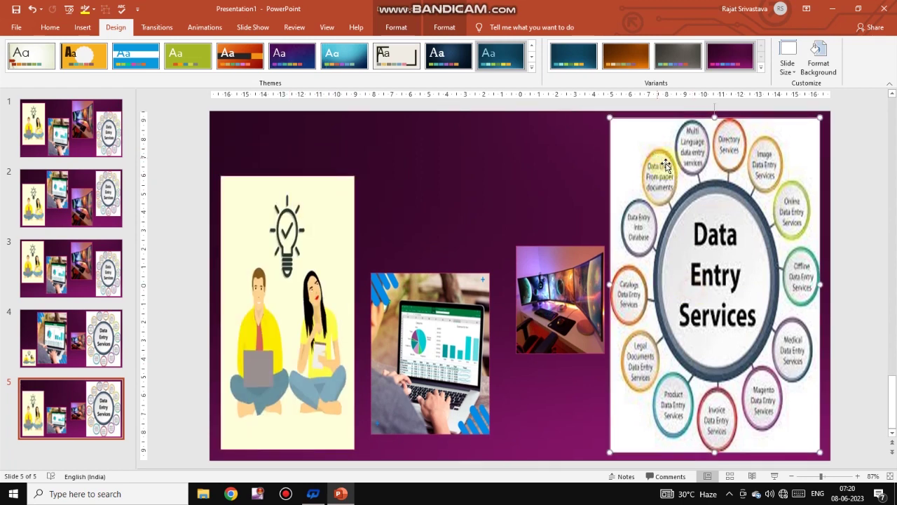
drag(610, 117, 739, 364)
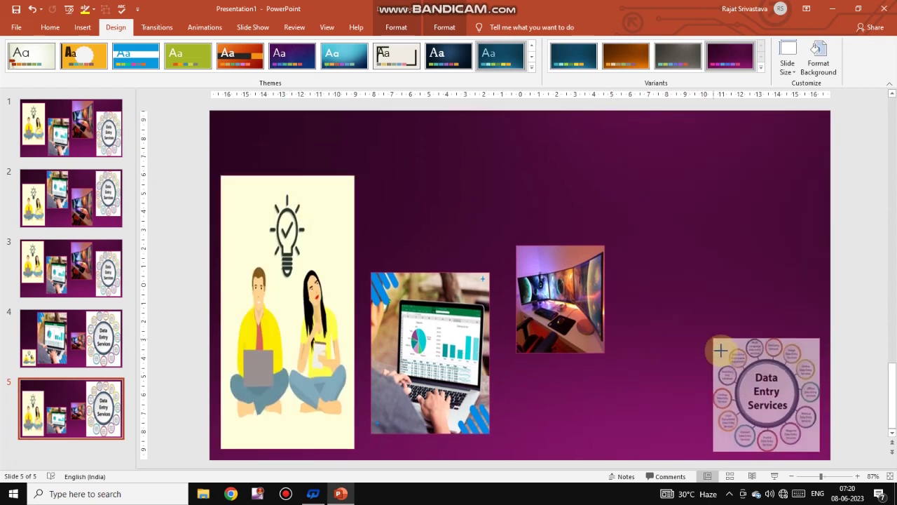
drag(586, 327, 586, 421)
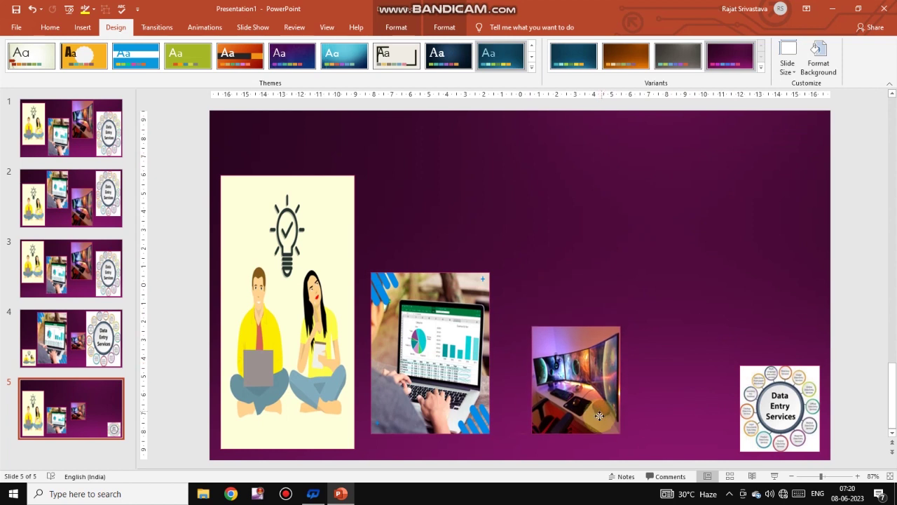
drag(604, 342, 726, 116)
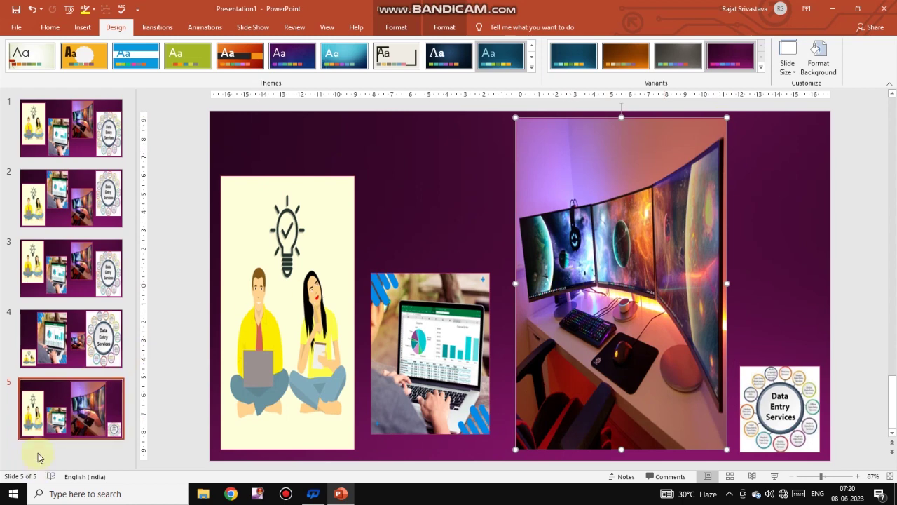
click(67, 414)
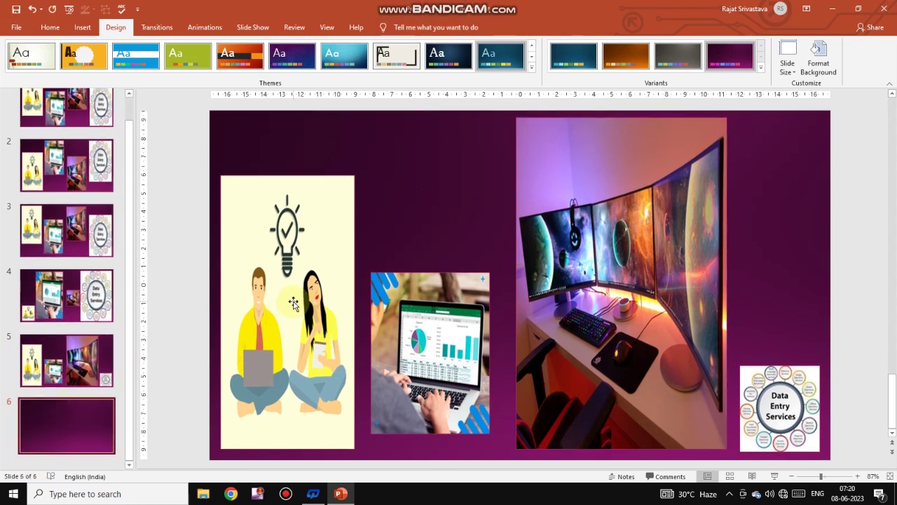
Rearrange and enlarge the pictures on slide 6, then duplicate it as slide 7.
drag(292, 303, 290, 250)
drag(445, 335, 438, 254)
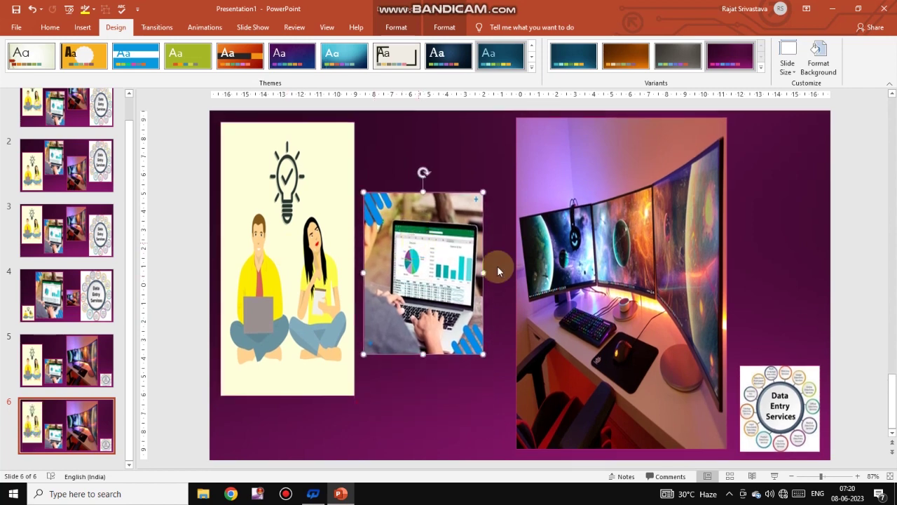
drag(666, 236, 648, 240)
mouse_move(771, 377)
mouse_down()
mouse_move(761, 345)
mouse_move(755, 205)
mouse_up()
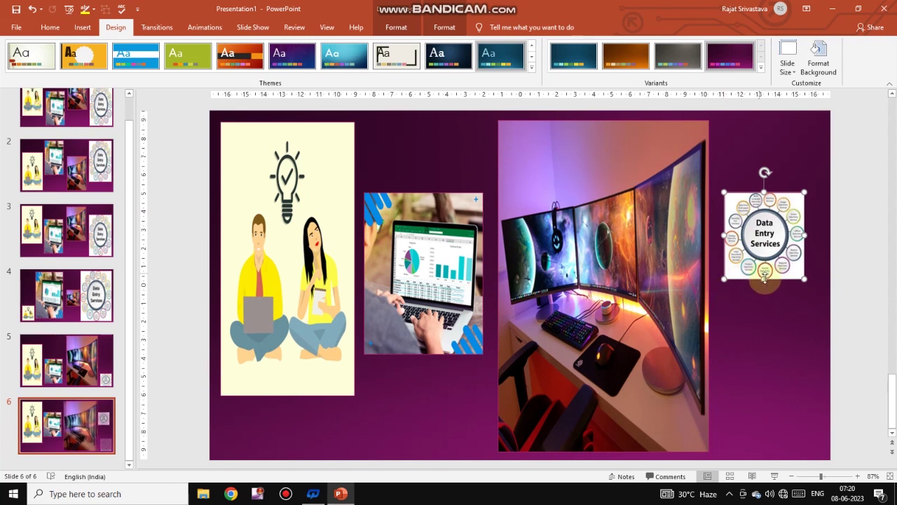
drag(801, 281, 813, 304)
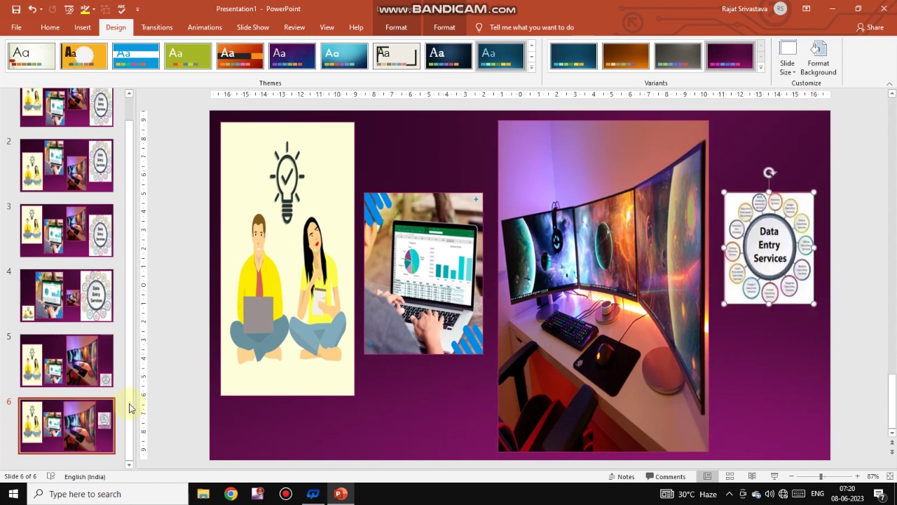
click(96, 405)
key(ctrl+d)
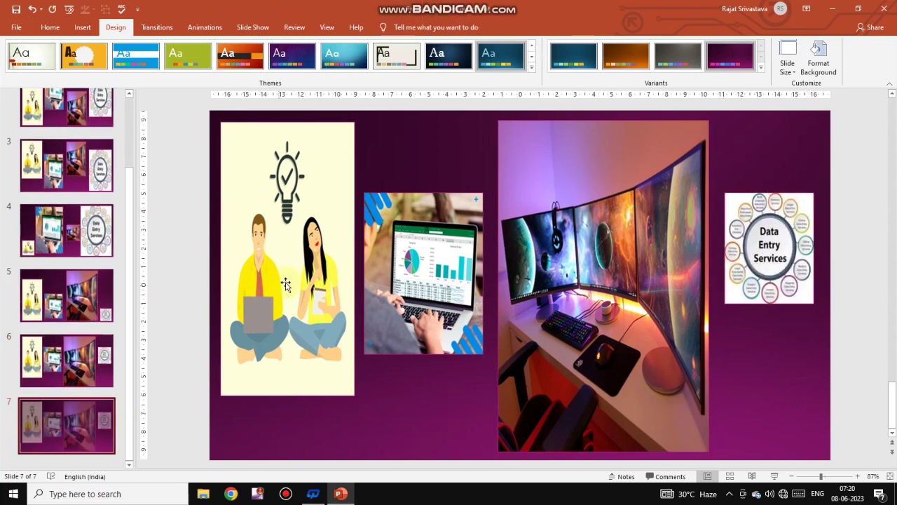
Shift all four pictures left on slide 7 and duplicate it as slide 8.
drag(287, 280, 230, 279)
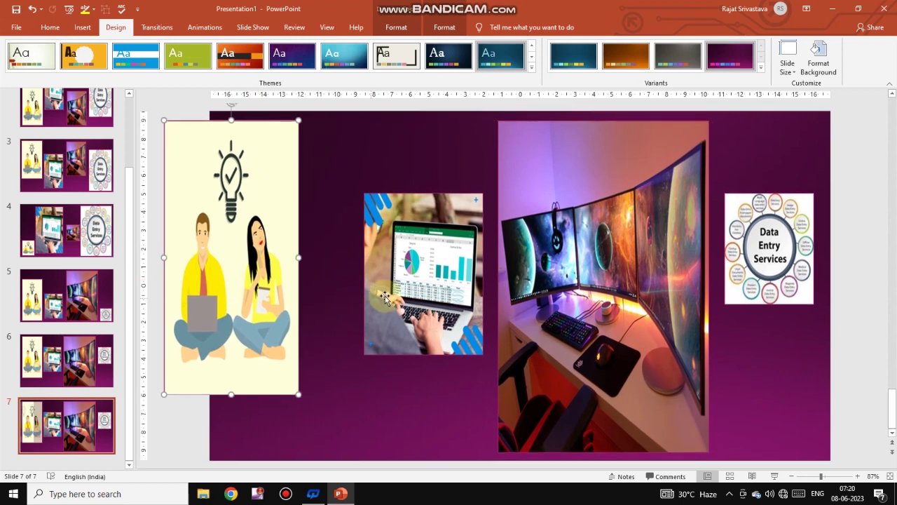
drag(401, 291, 357, 292)
drag(532, 294, 501, 295)
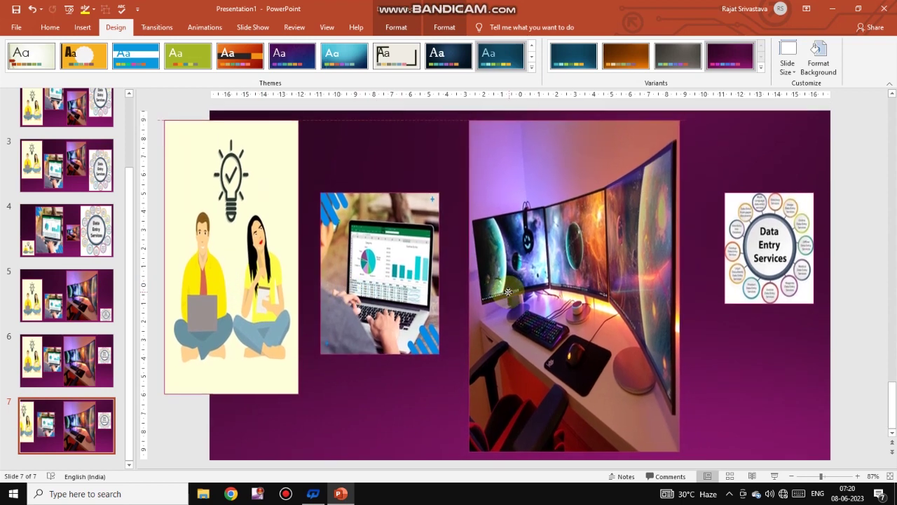
drag(743, 255, 724, 256)
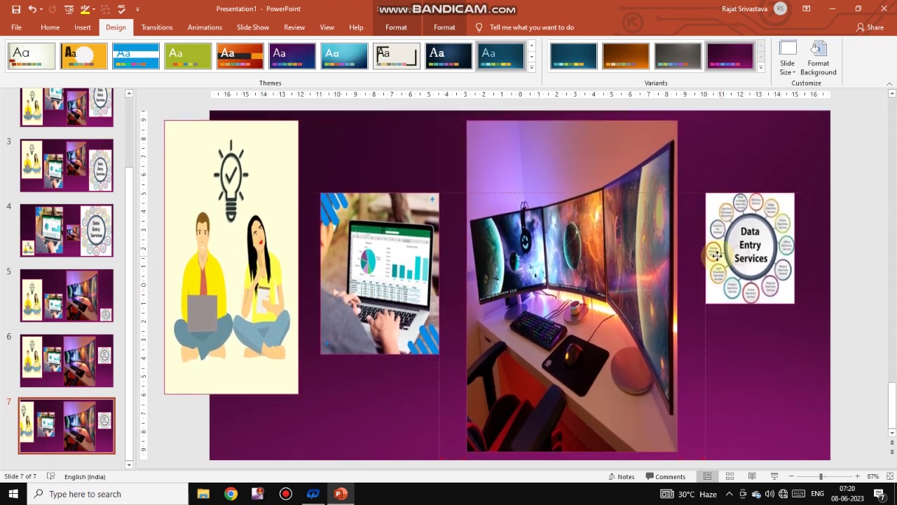
click(70, 419)
key(ctrl+d)
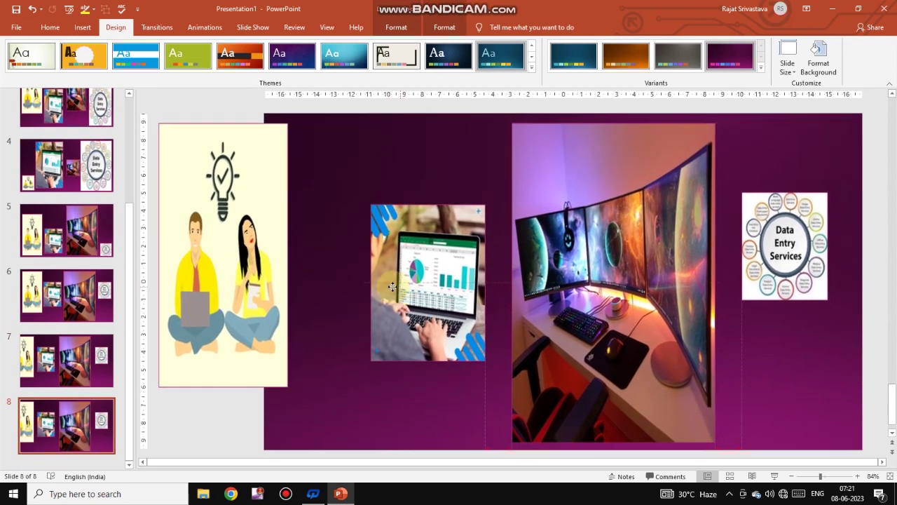
On slide 8, enlarge the laptop photo, shrink the monitor photo, and move pictures left.
drag(413, 347, 351, 335)
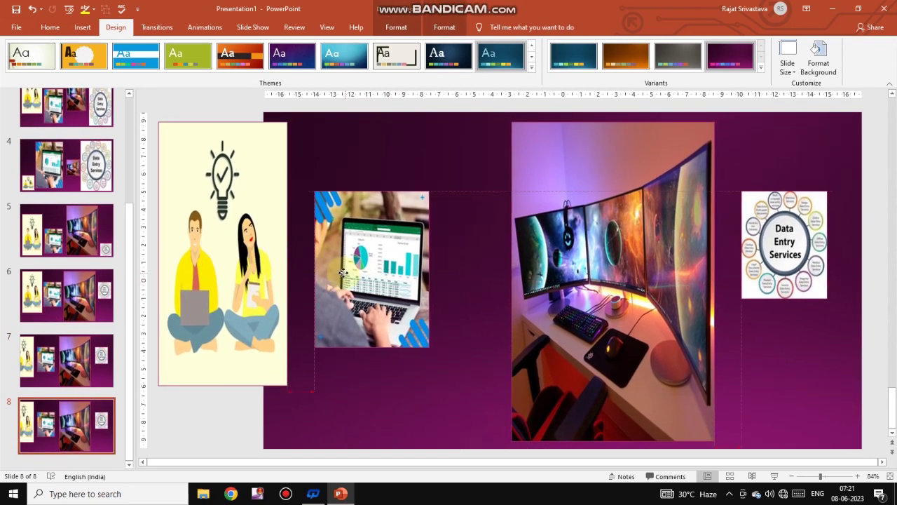
drag(423, 346, 458, 385)
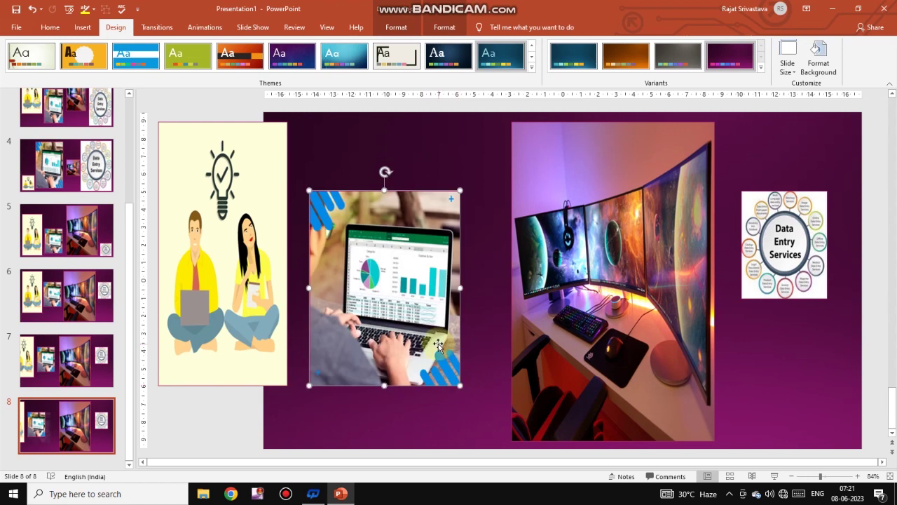
drag(382, 301, 372, 293)
drag(644, 304, 606, 306)
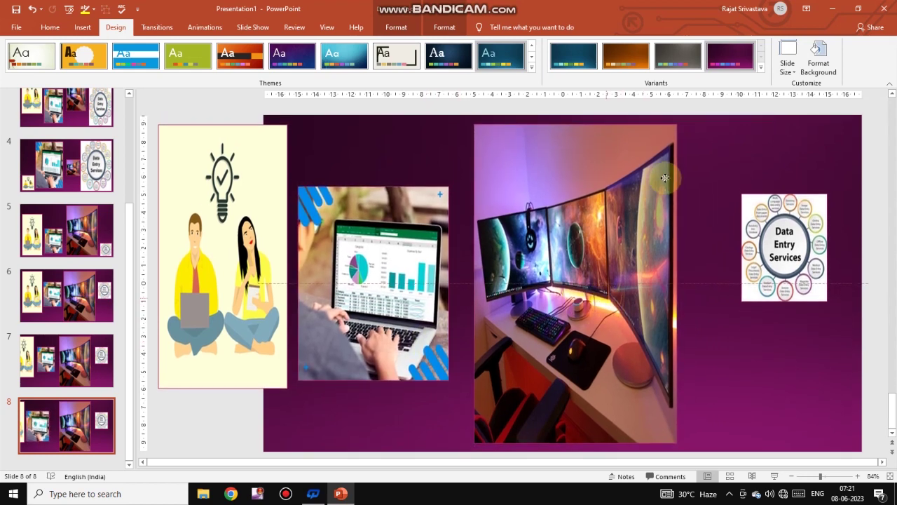
drag(677, 125, 632, 164)
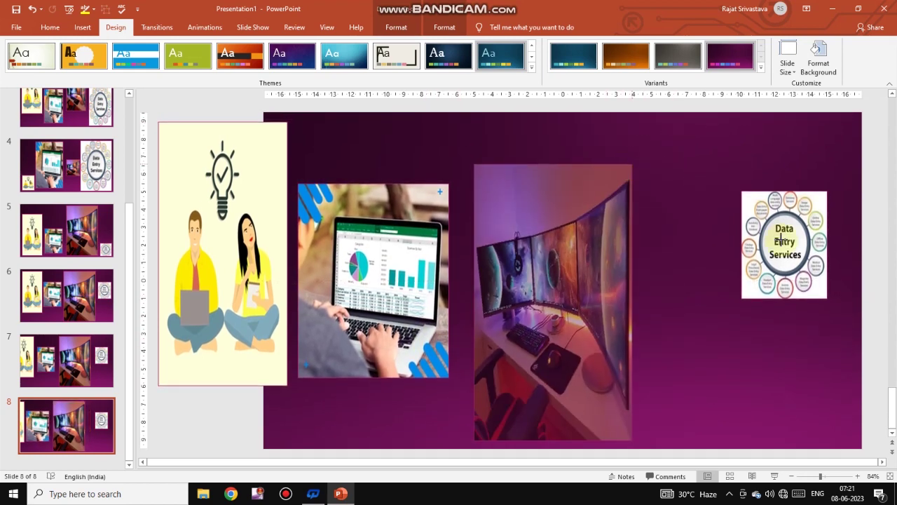
drag(782, 241, 694, 238)
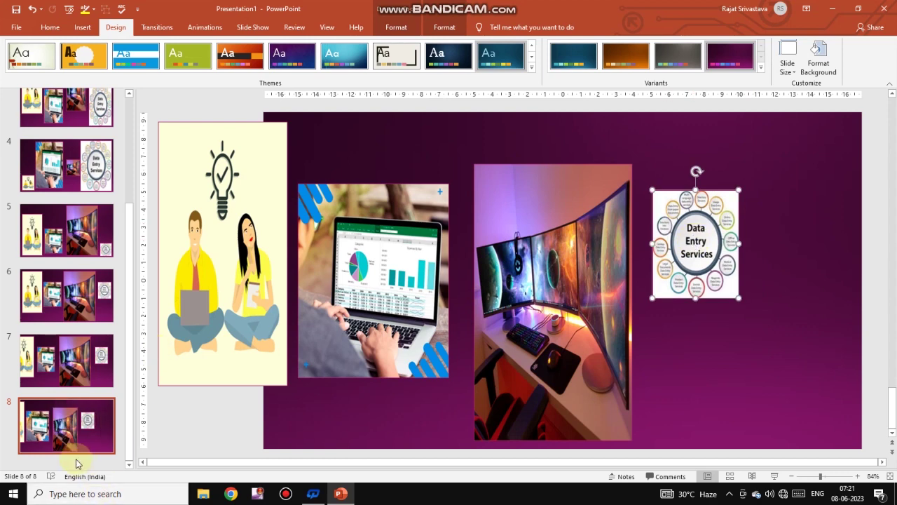
click(87, 436)
Create slide 9 with all pictures shifted left and a larger Data Entry image, then duplicate it.
key(ctrl+d)
drag(211, 337, 170, 336)
drag(406, 327, 346, 331)
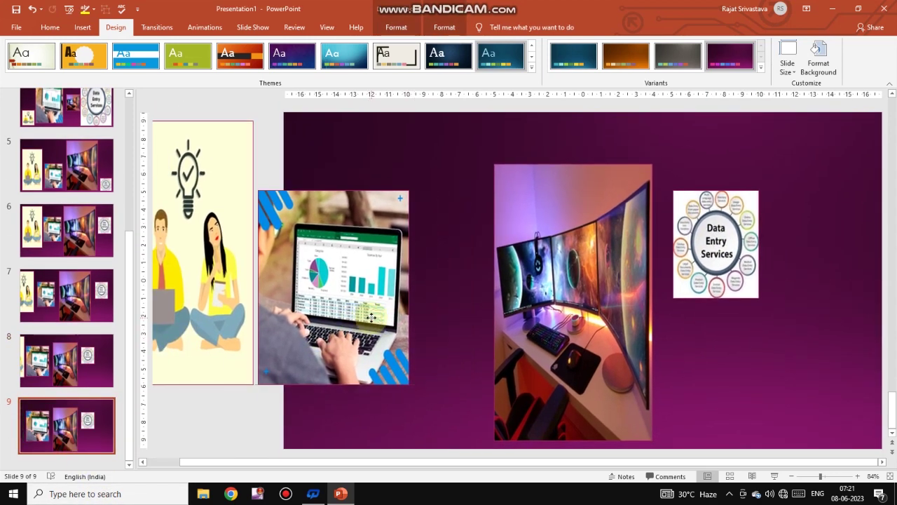
drag(558, 302, 489, 301)
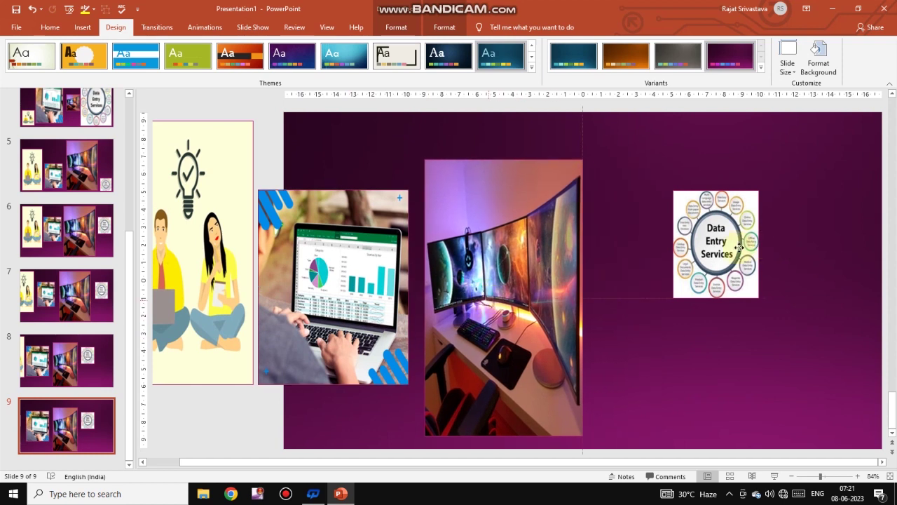
drag(751, 245, 683, 254)
drag(687, 304, 763, 384)
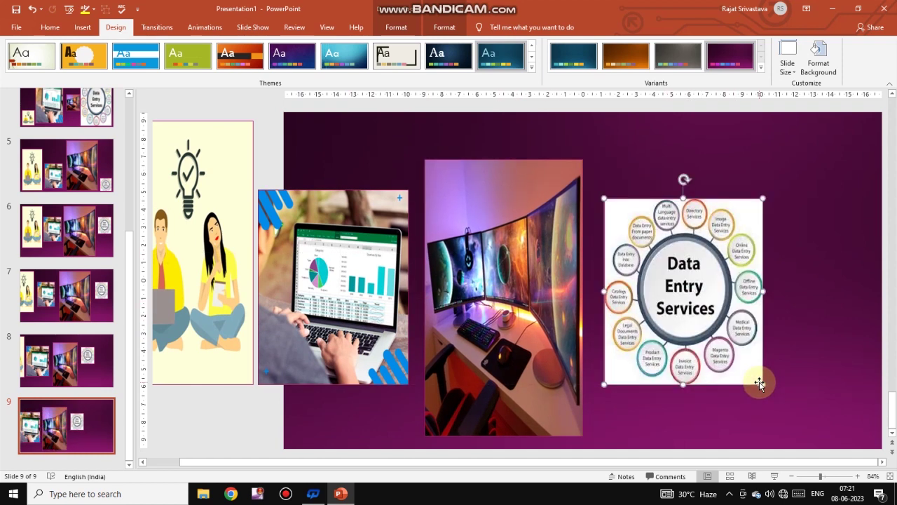
click(42, 411)
key(ctrl+d)
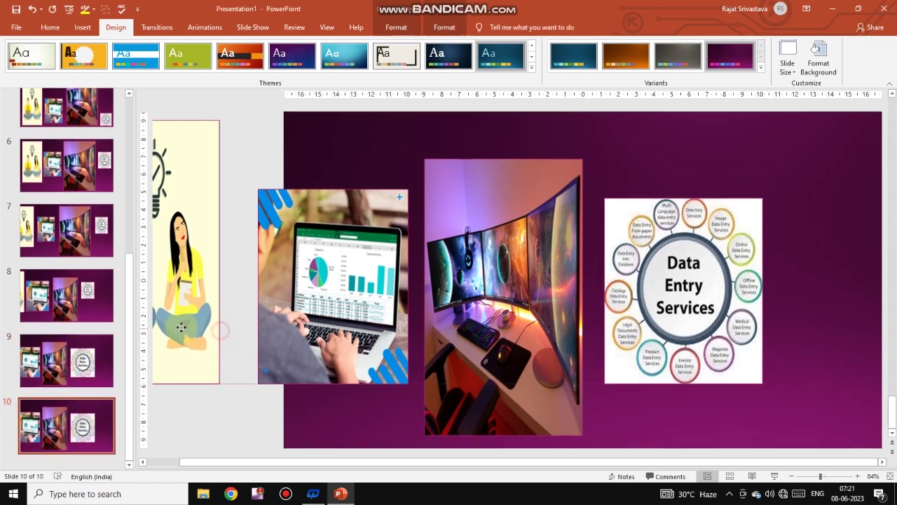
Shift pictures further left on slides 10 and 11, pushing the laptop partly off the edge.
drag(357, 311, 279, 309)
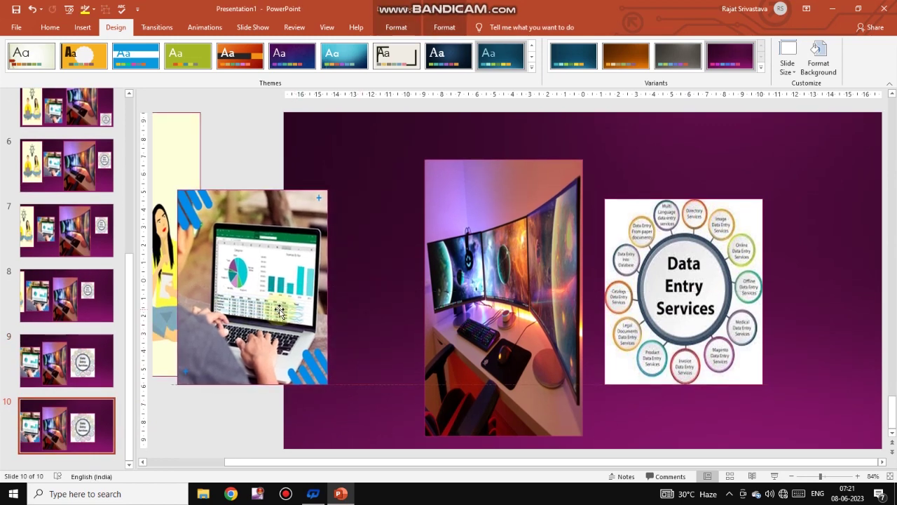
drag(459, 280, 402, 279)
drag(644, 276, 599, 276)
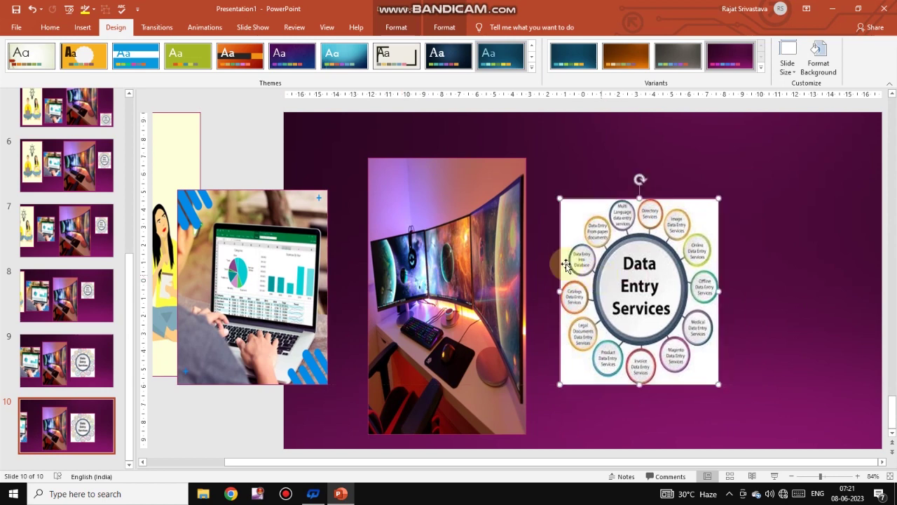
click(92, 417)
key(ctrl+d)
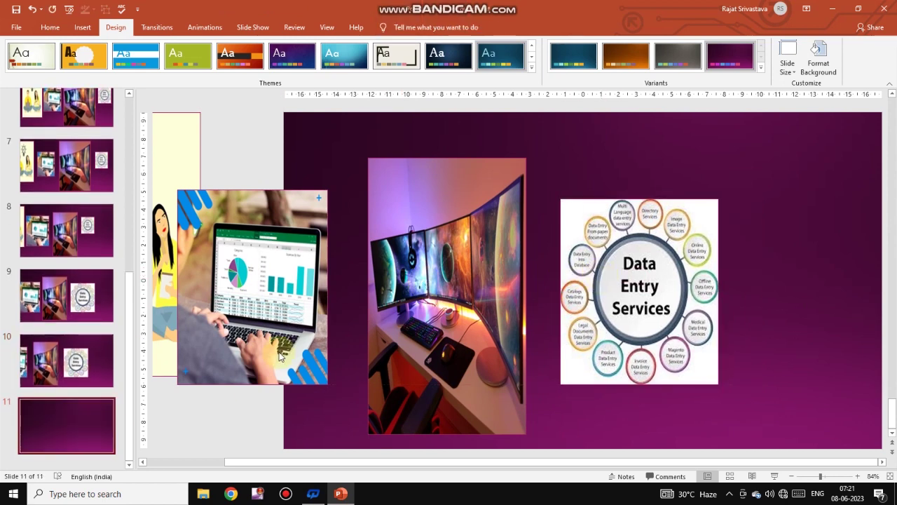
drag(244, 322, 220, 322)
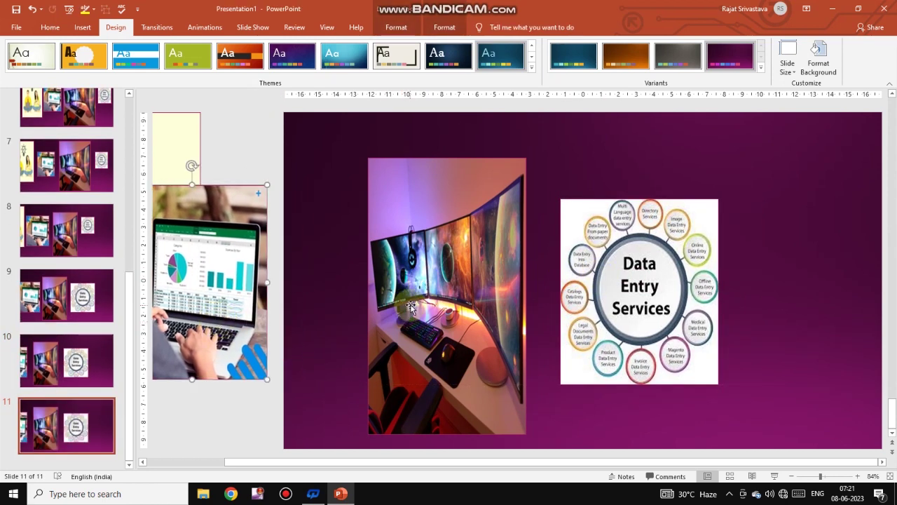
drag(407, 305, 352, 306)
drag(588, 298, 534, 295)
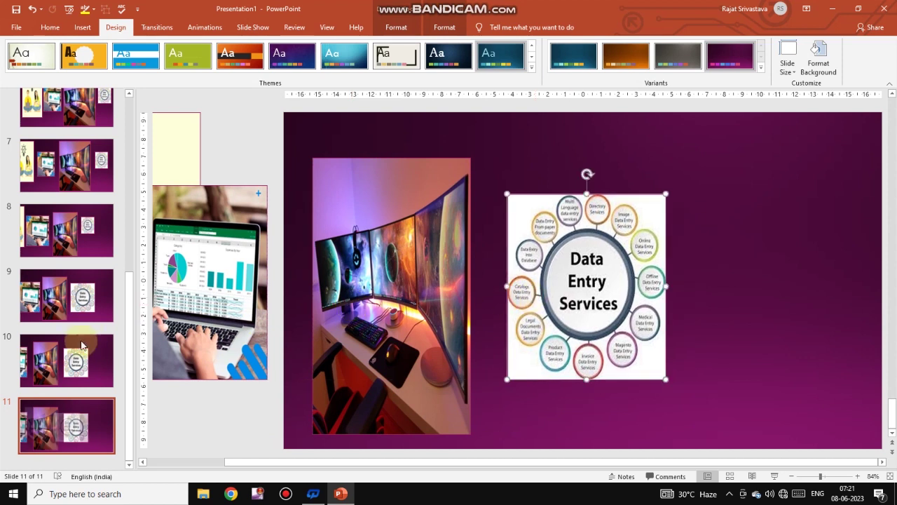
click(100, 405)
key(ctrl+m)
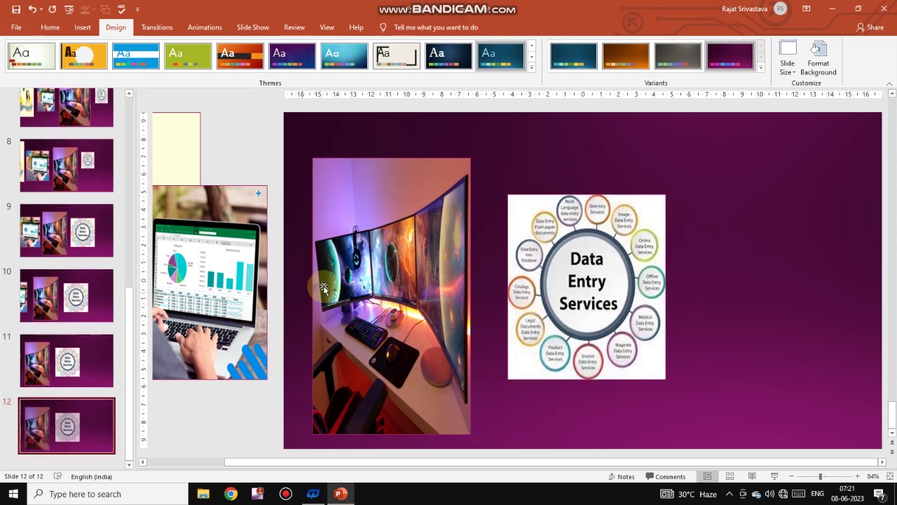
On slides 12 and 13, enlarge the Data Entry image and push the monitor picture off the edge.
drag(323, 288, 263, 288)
drag(555, 297, 459, 297)
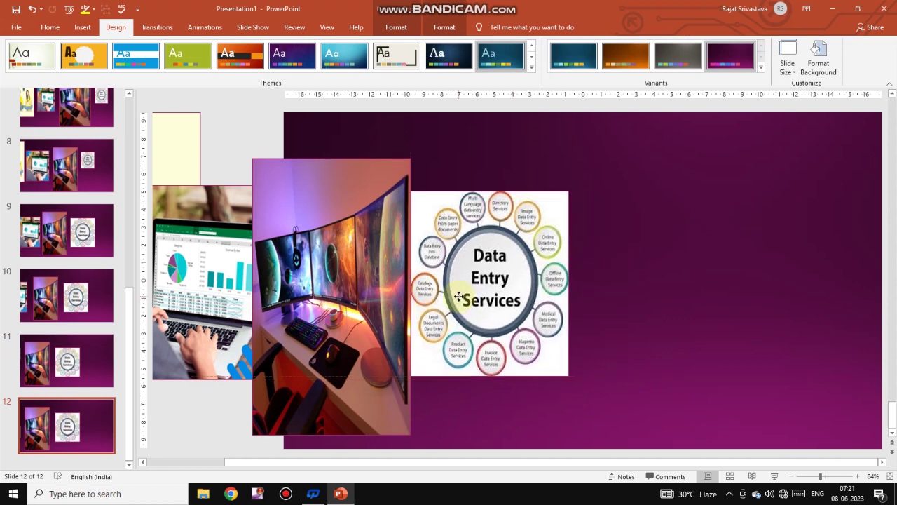
drag(570, 189, 615, 120)
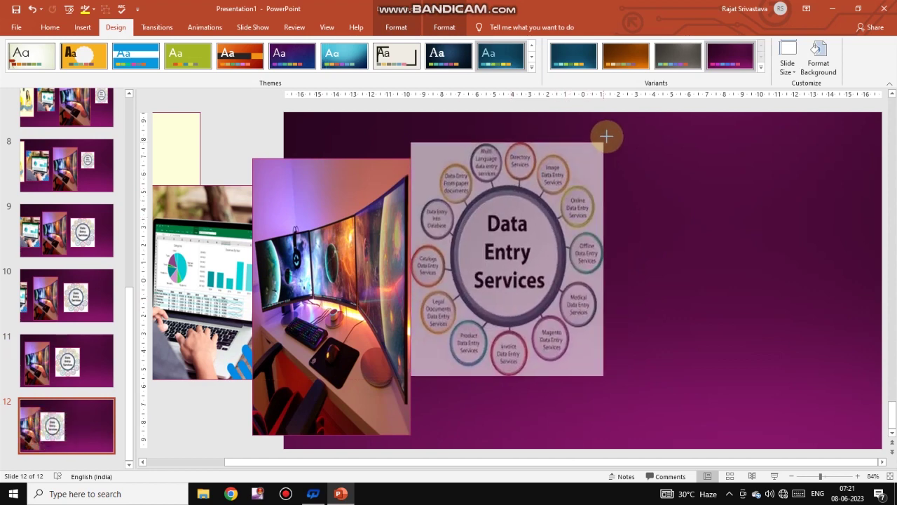
drag(551, 214, 572, 238)
click(84, 431)
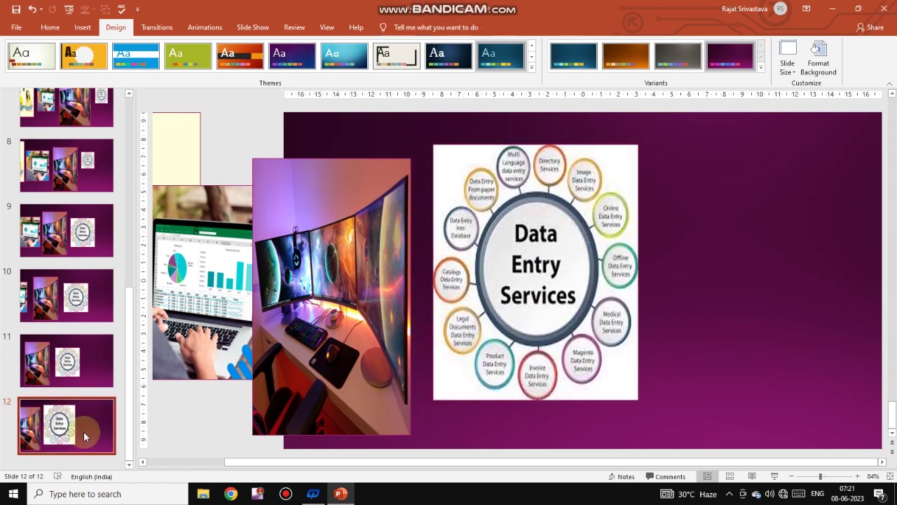
key(ctrl+d)
drag(322, 319, 179, 320)
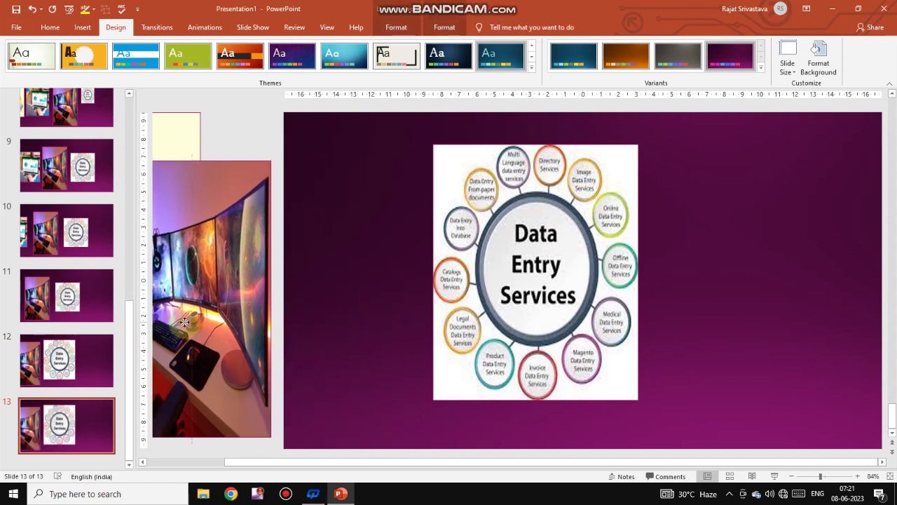
drag(450, 291, 344, 291)
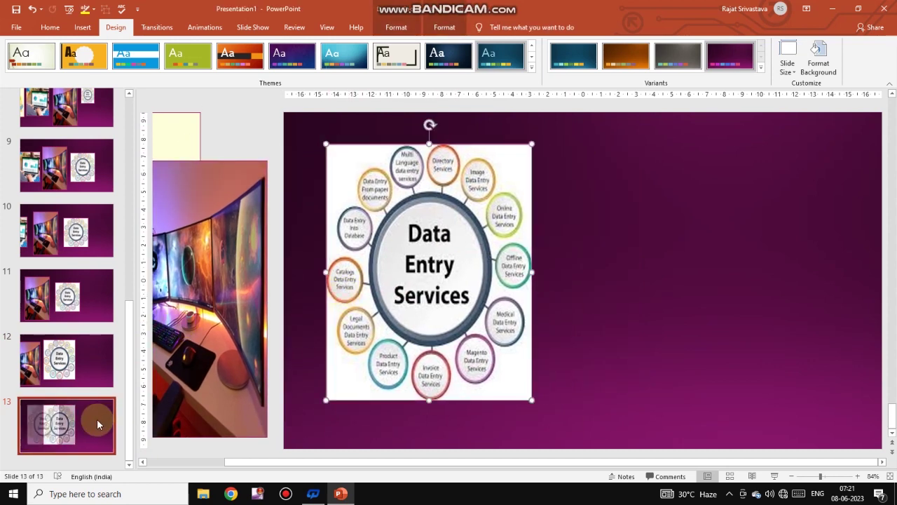
click(90, 421)
key(ctrl+m)
Move the Data Entry picture past the left edge on slides 14 and 15.
drag(399, 344, 305, 344)
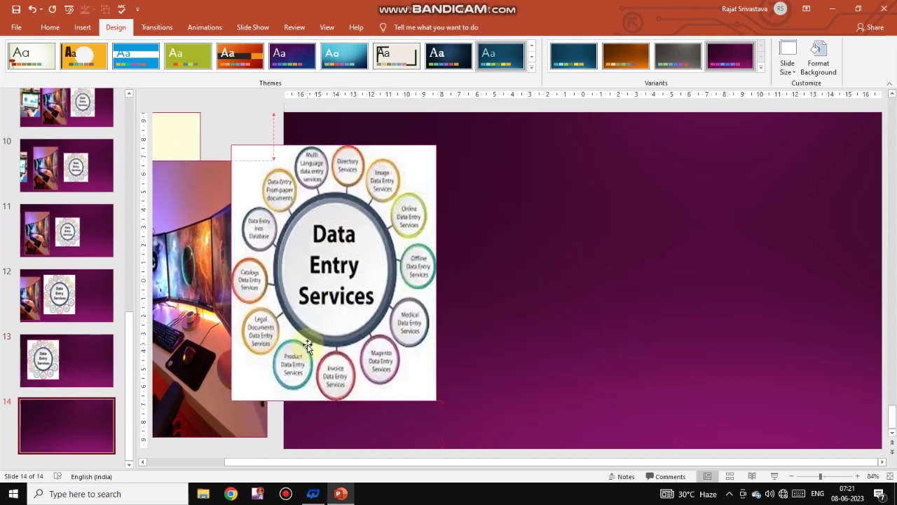
drag(397, 329, 243, 330)
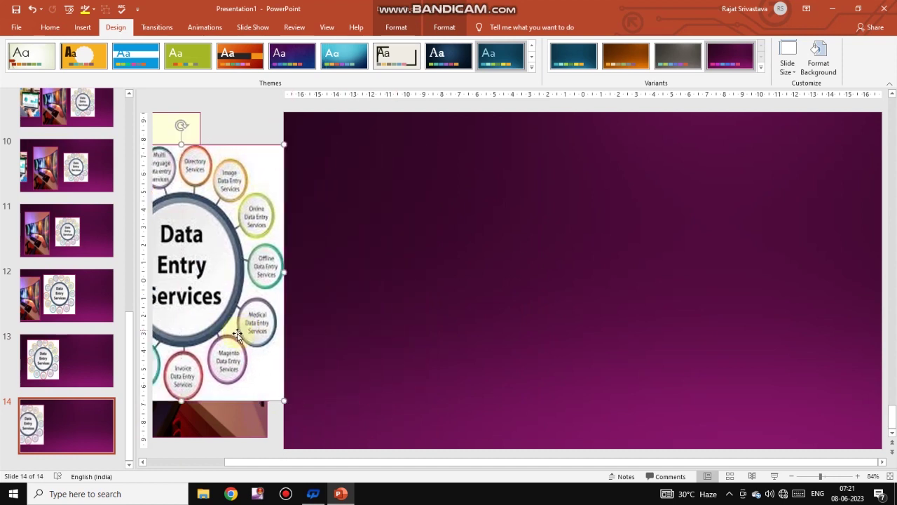
key(ctrl+d)
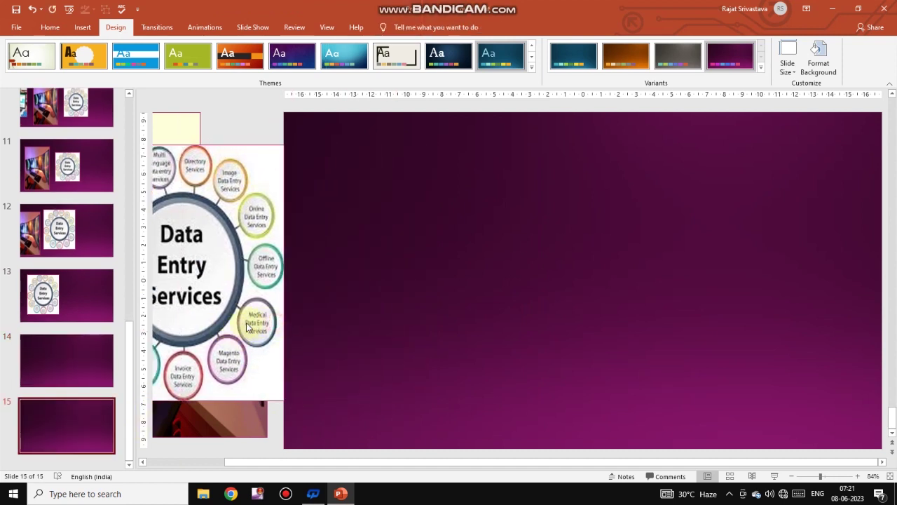
drag(280, 319, 237, 319)
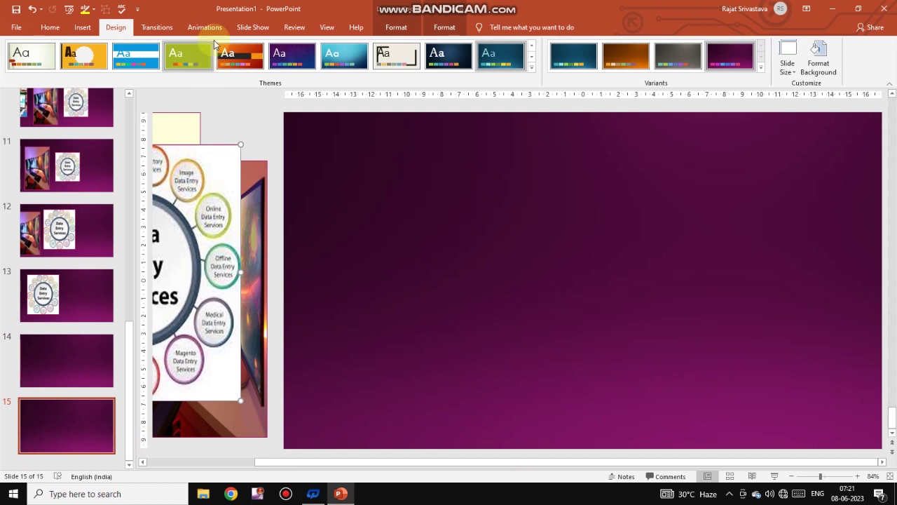
click(82, 28)
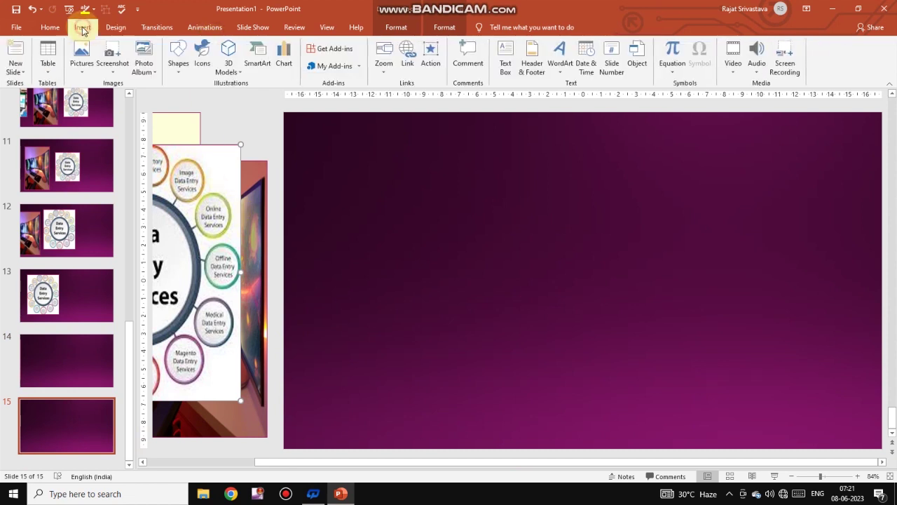
Add a large white 'All Done' text box across slide 15's top at 239 pt, then duplicate the slide as slide 16.
click(504, 65)
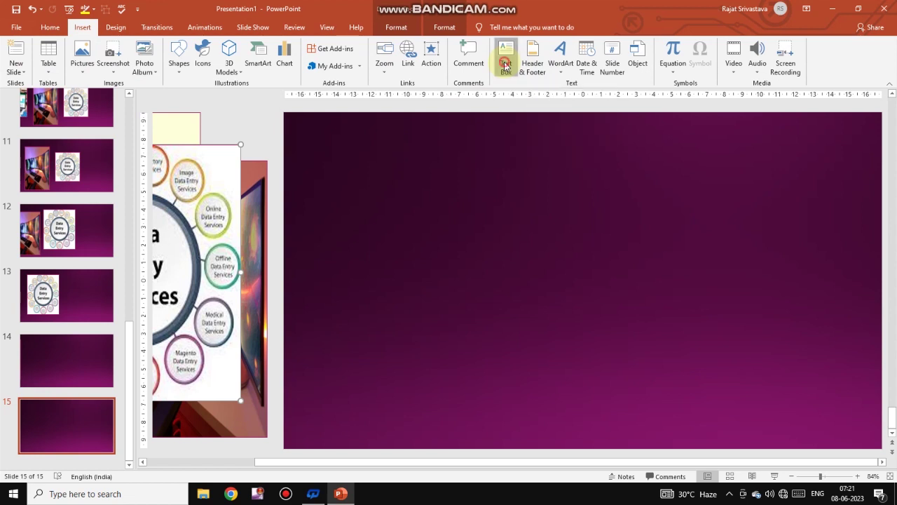
drag(308, 142, 704, 261)
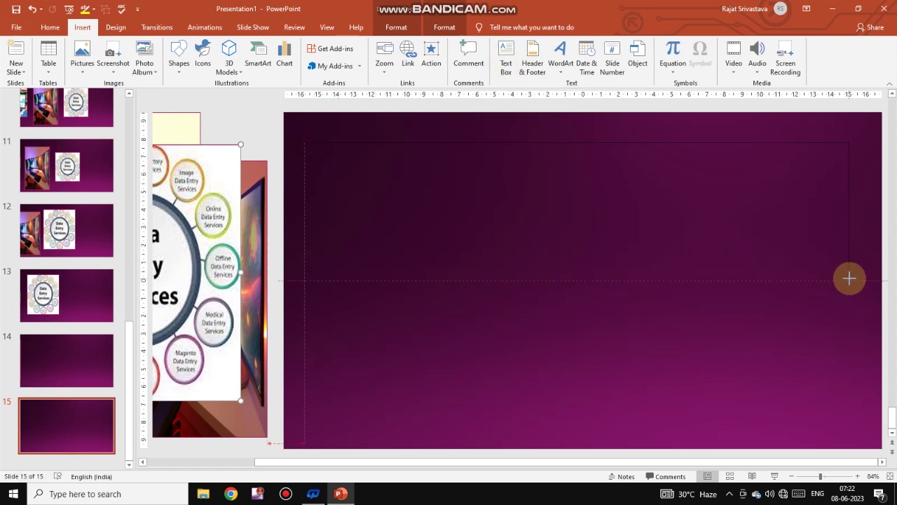
drag(849, 279, 847, 278)
text(All Done)
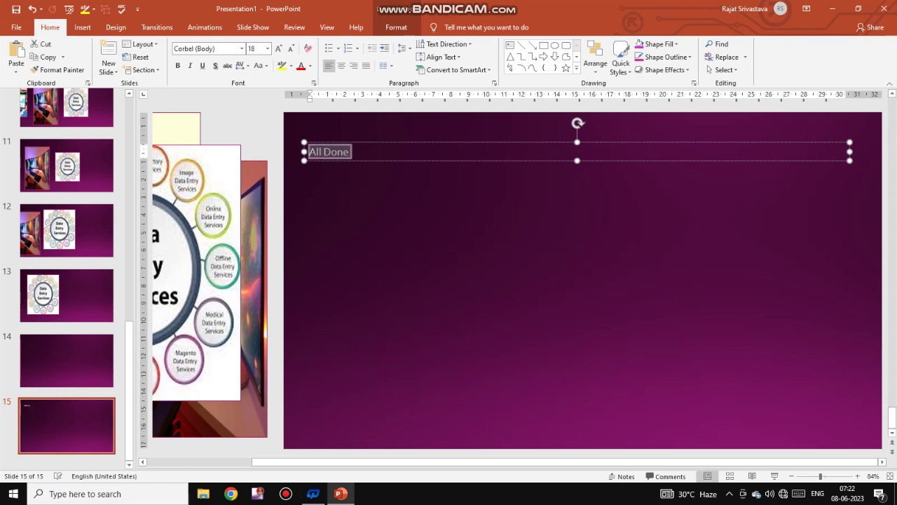
key(ctrl+bracketright)
key(ctrl+bracketright)
key(ctrl+bracketright)
key(ctrl+bracketright)
key(ctrl+bracketright)
key(ctrl+bracketright)
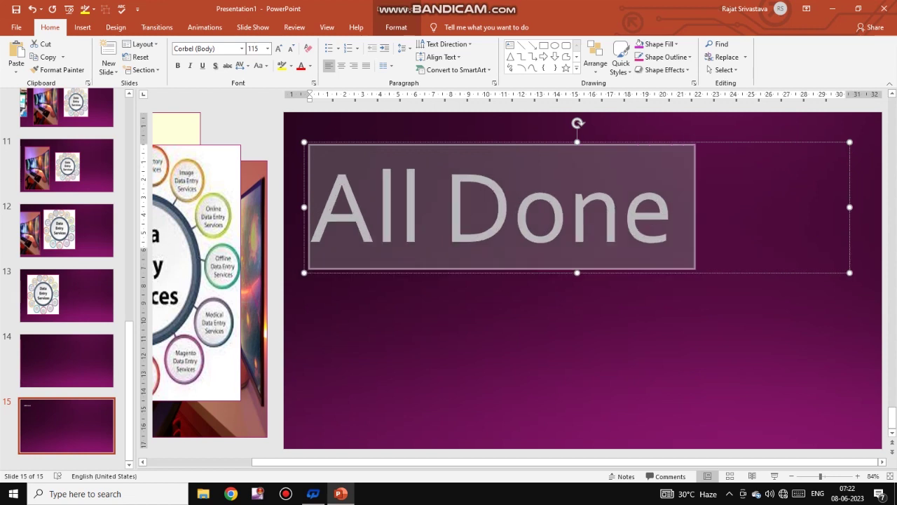
key(ctrl+bracketright)
key(ctrl+bracketright)
key(ctrl+bracketright)
key(ctrl+bracketright)
key(ctrl+bracketright)
key(ctrl+bracketright)
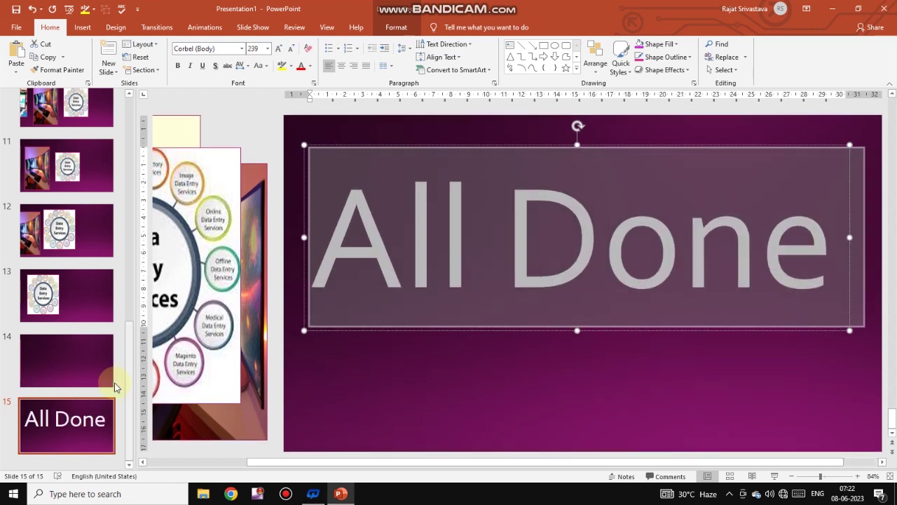
click(83, 419)
key(Return)
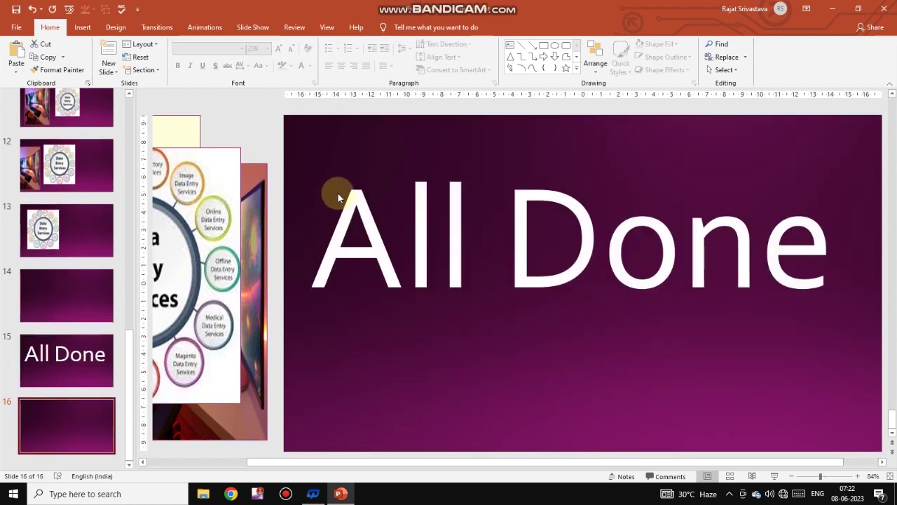
On slide 16, tilt 'All Done' counter-clockwise, shrink it to 96 pt, and duplicate the slide.
click(405, 213)
drag(578, 128, 561, 128)
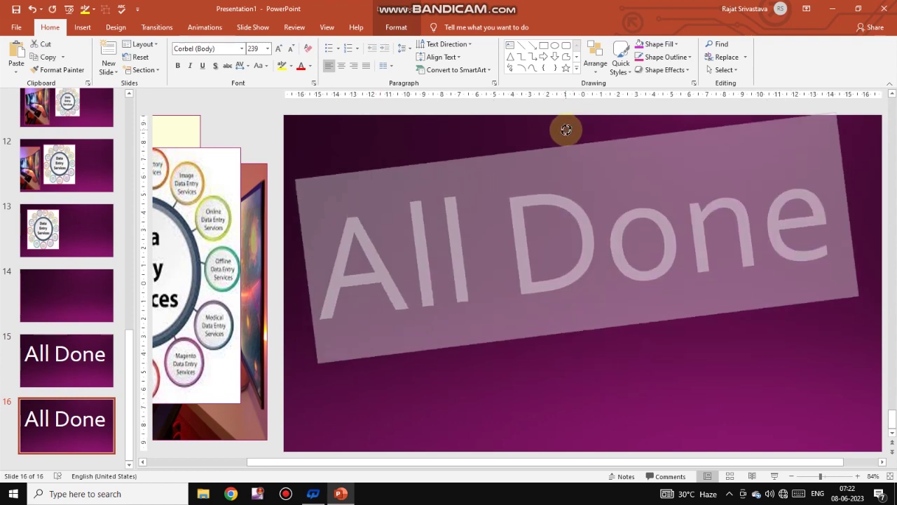
click(800, 201)
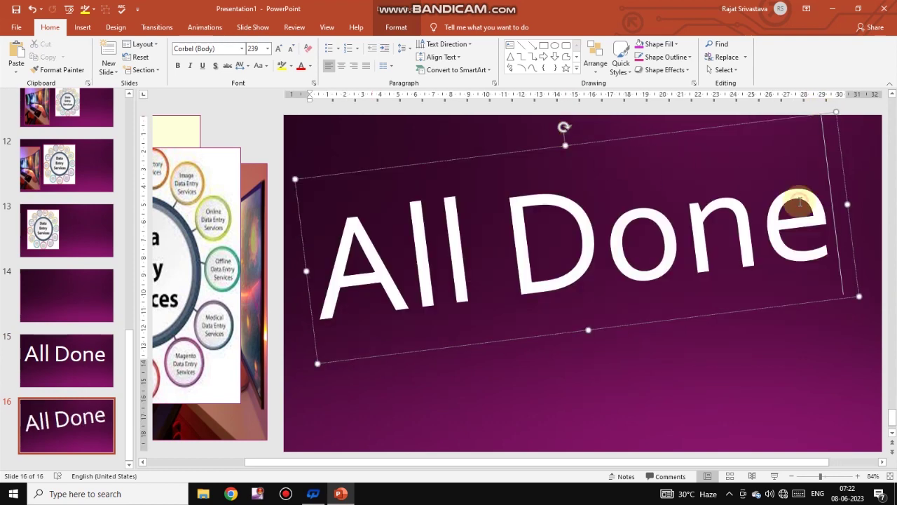
key(ctrl+a)
key(ctrl+shift+less)
key(ctrl+shift+less)
key(ctrl+shift+less)
key(ctrl+shift+less)
key(ctrl+shift+less)
key(ctrl+shift+less)
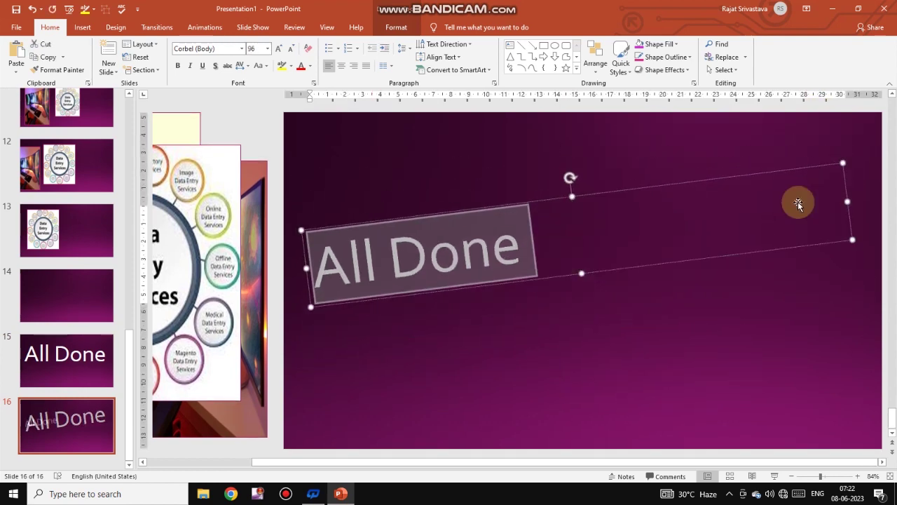
click(70, 435)
key(Return)
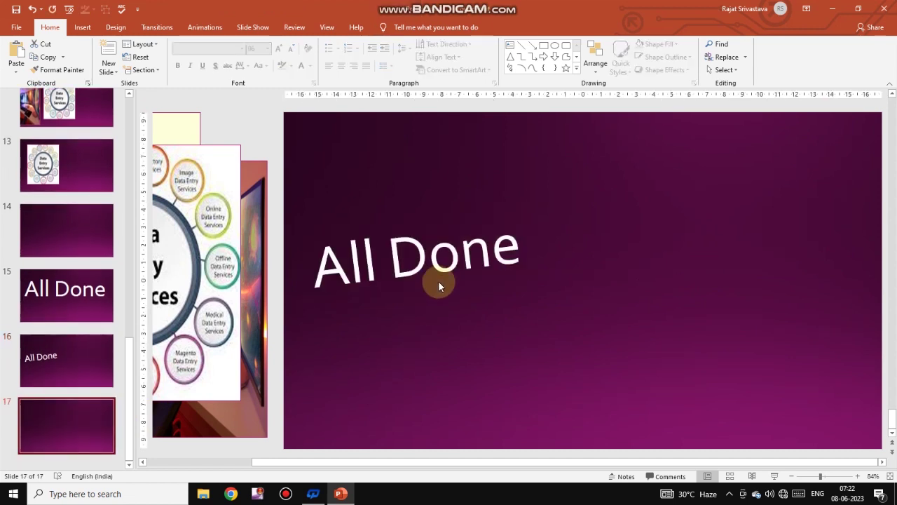
On slide 17, enlarge 'All Done' and tilt it clockwise, then duplicate as slide 18 split over two lines.
click(434, 264)
key(ctrl+a)
key(ctrl+shift+greater)
key(ctrl+shift+greater)
key(ctrl+shift+greater)
key(ctrl+shift+greater)
key(ctrl+shift+greater)
key(ctrl+shift+greater)
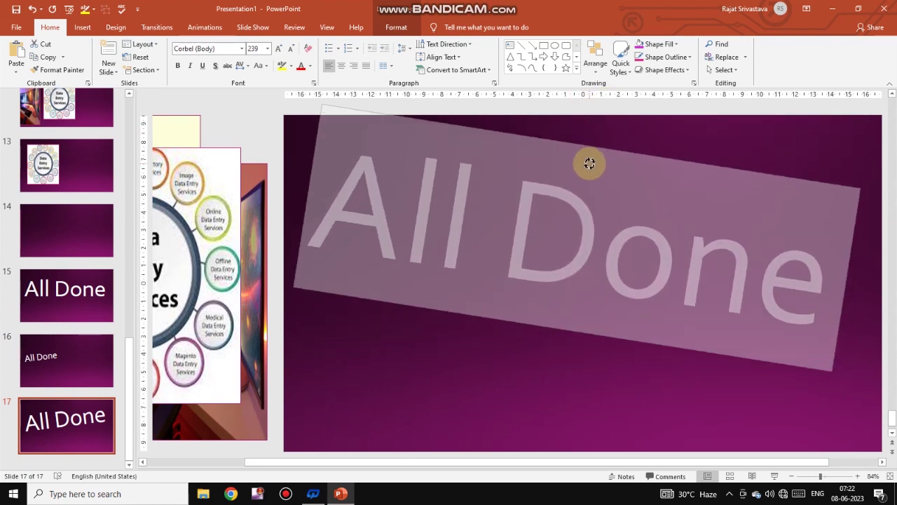
drag(563, 128, 589, 162)
click(59, 429)
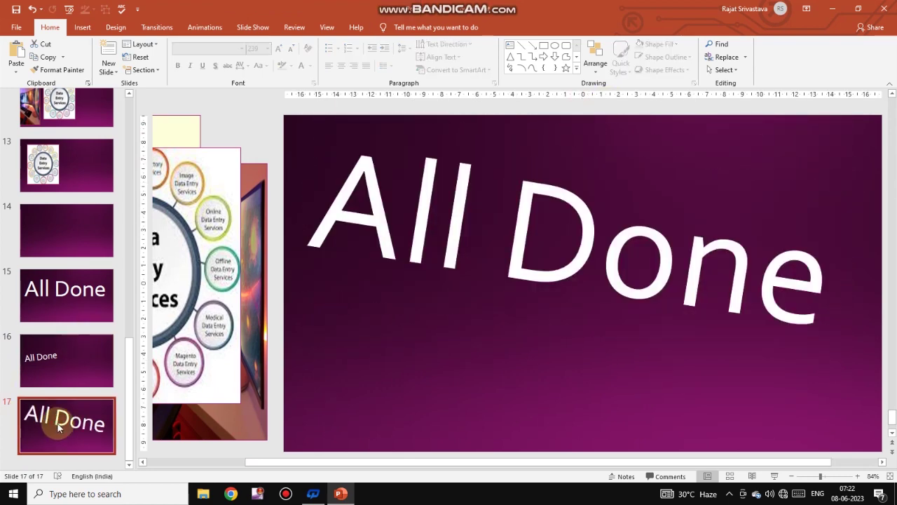
key(ctrl+d)
key(ctrl+v)
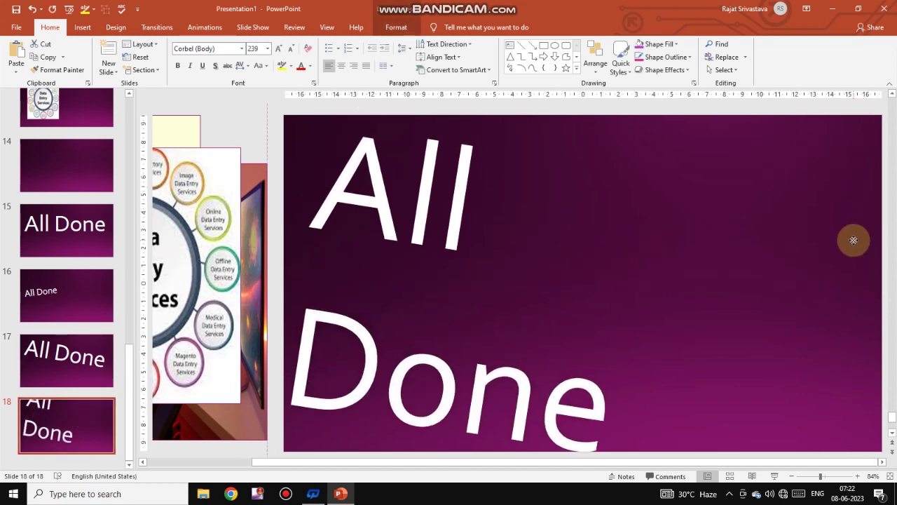
Level slide 18's two-line text, duplicate as slide 19, shrink to 166 pt and tilt the opposite way.
drag(861, 168, 850, 236)
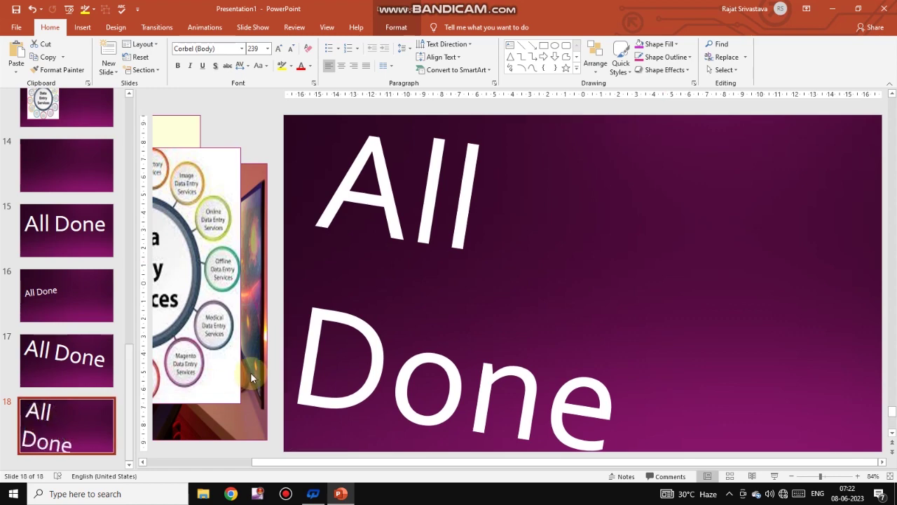
key(ctrl+m)
click(312, 348)
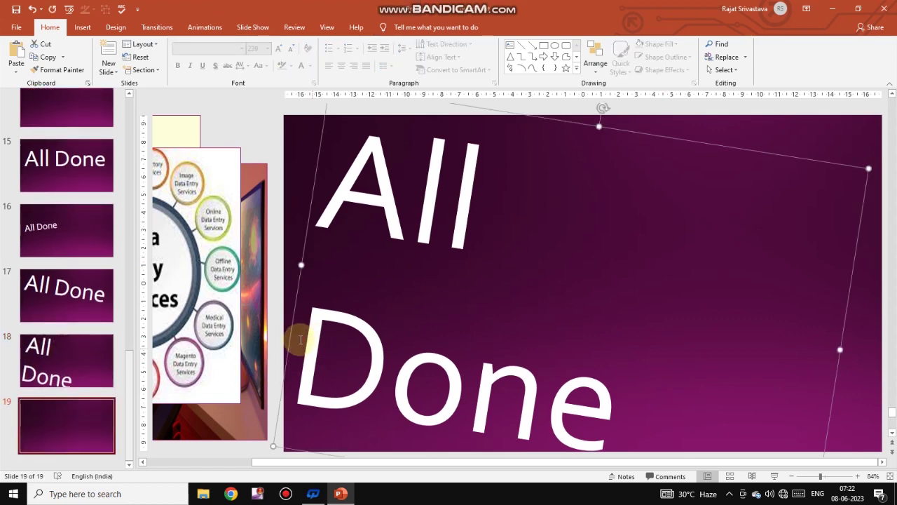
scroll(698, 179, up, 4)
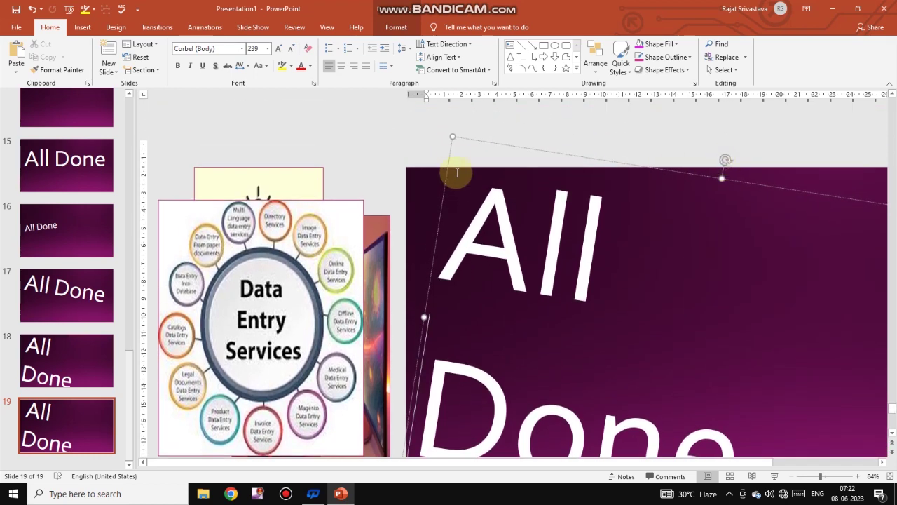
key(ctrl+a)
key(ctrl+bracketleft)
key(ctrl+bracketleft)
key(ctrl+bracketleft)
key(ctrl+bracketleft)
key(ctrl+bracketleft)
key(ctrl+bracketleft)
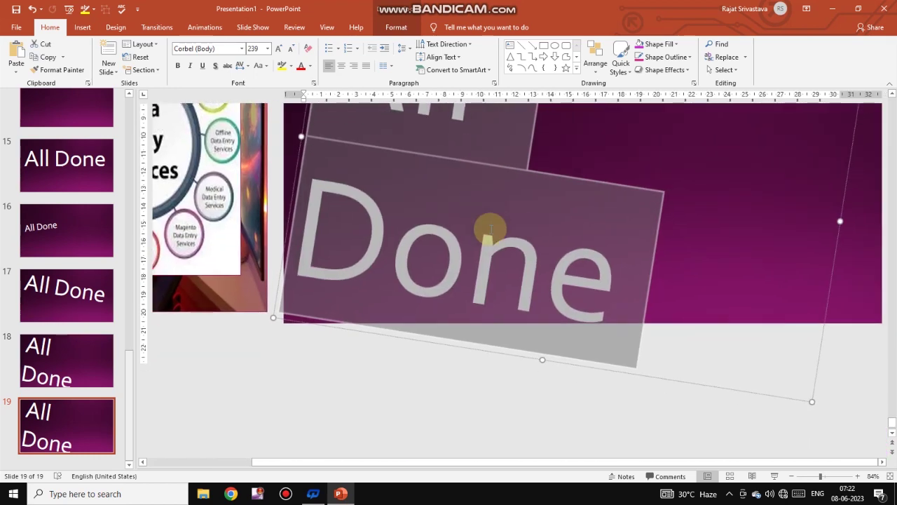
key(ctrl+bracketleft)
key(ctrl+bracketleft)
key(ctrl+bracketleft)
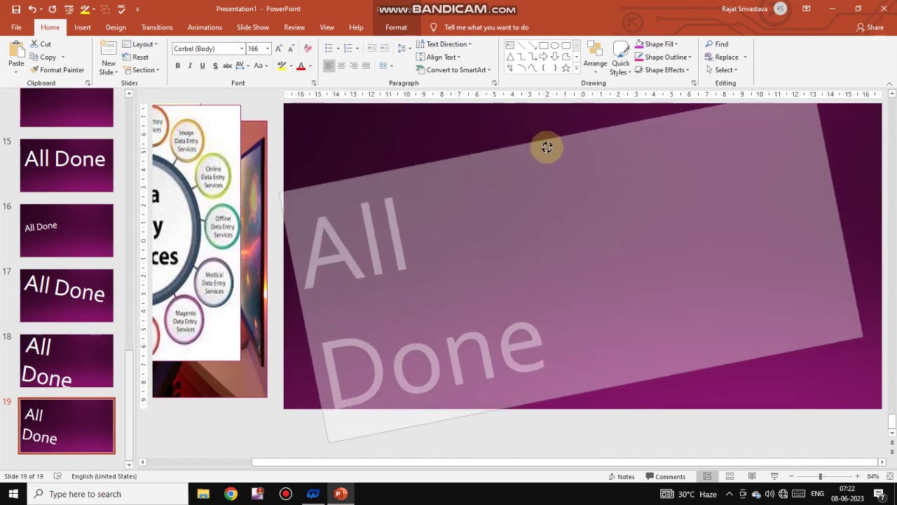
drag(592, 119, 540, 155)
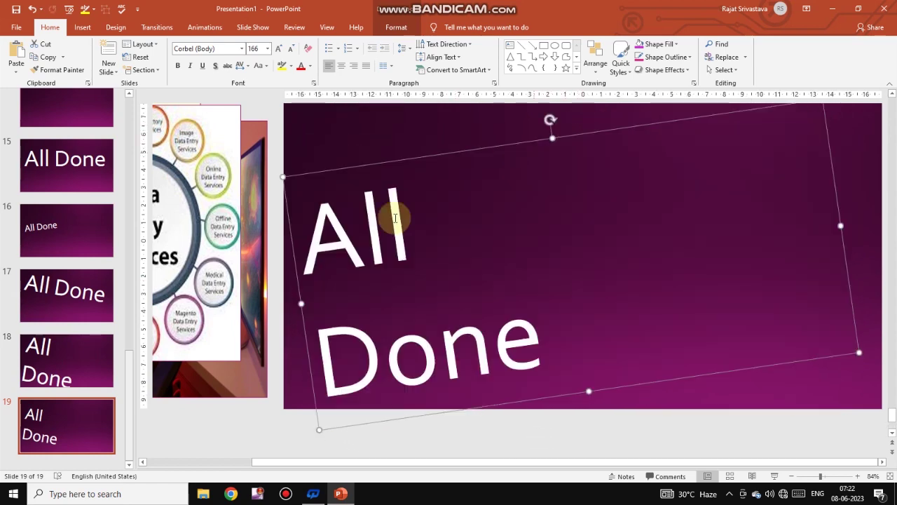
Duplicate slide 19 as slide 20 with the two-line 'All Done' shifted right.
click(90, 412)
key(Return)
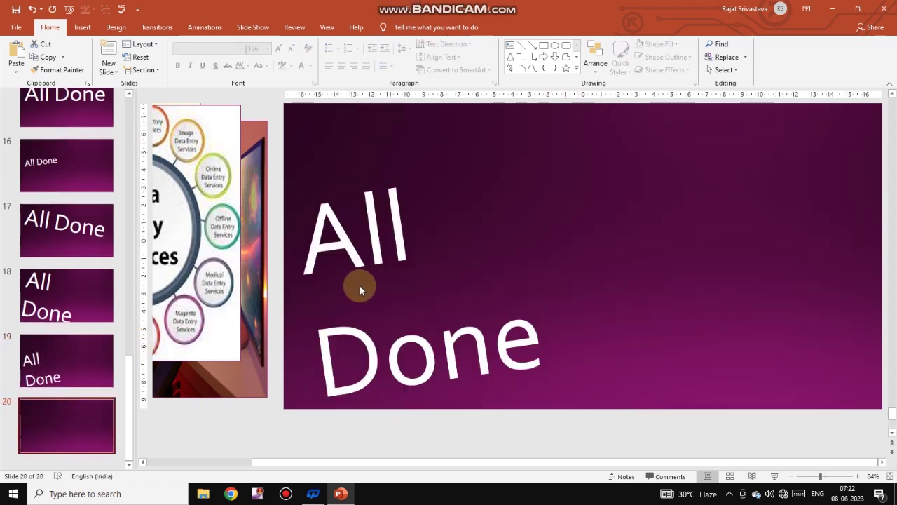
click(389, 230)
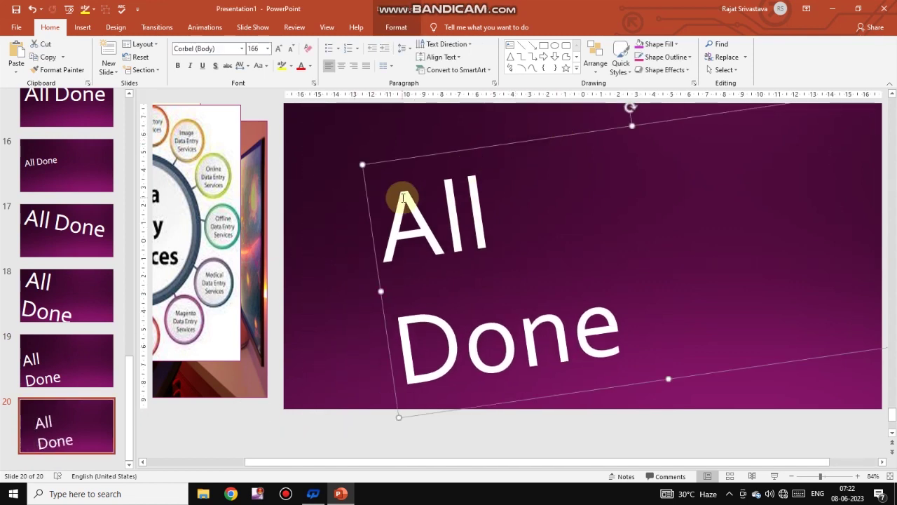
click(37, 452)
scroll(37, 452, up, 3)
Apply a Morph transition to all slides, advancing automatically after 00:00.00 instead of on click.
scroll(37, 449, up, 3)
scroll(37, 448, up, 3)
scroll(37, 450, up, 3)
scroll(37, 451, up, 3)
scroll(37, 451, up, 3)
click(69, 147)
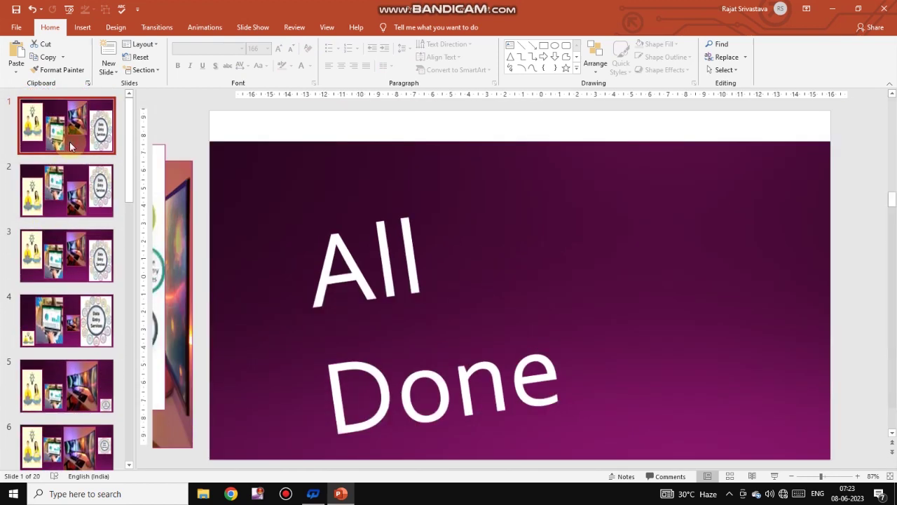
scroll(66, 164, down, 15)
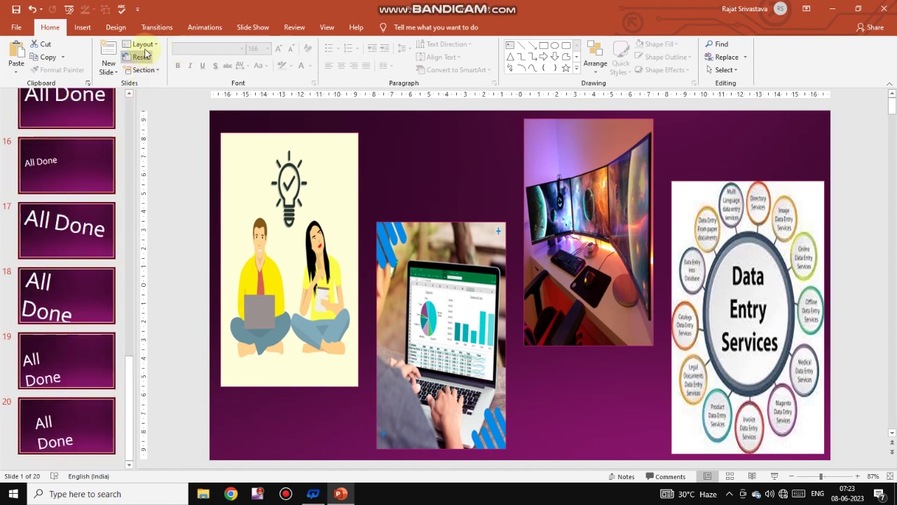
click(156, 28)
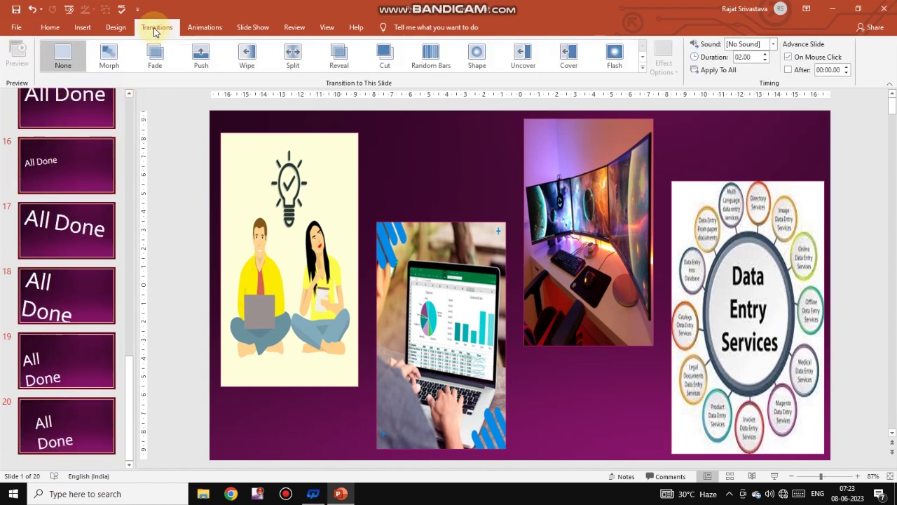
click(110, 64)
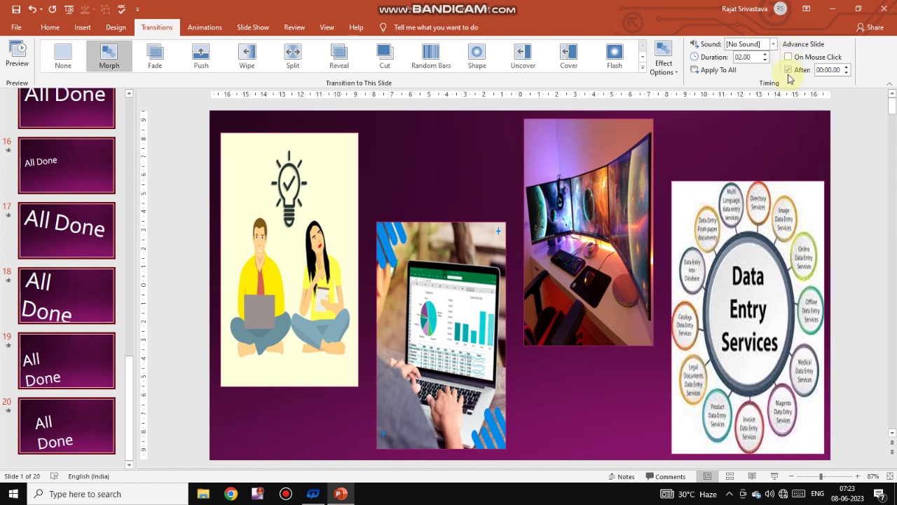
click(711, 70)
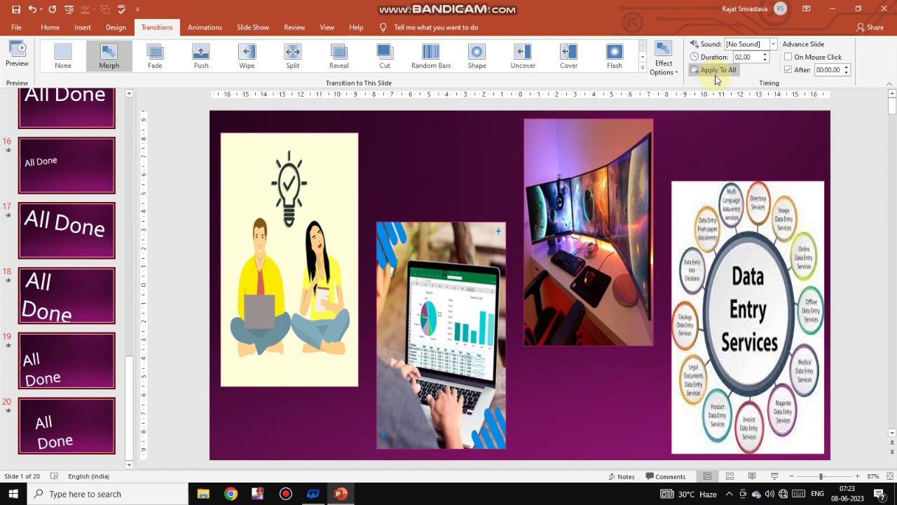
Play the deck full-screen from slide 1 with F5.
key(F5)
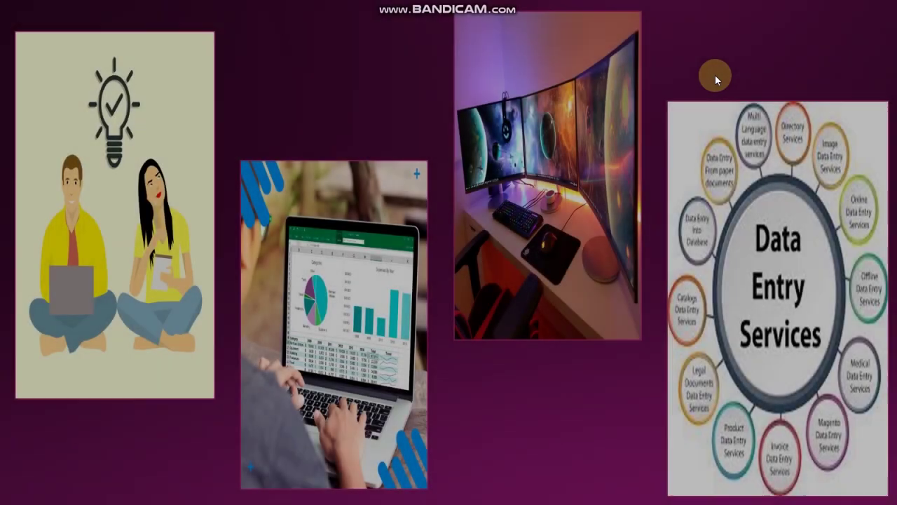